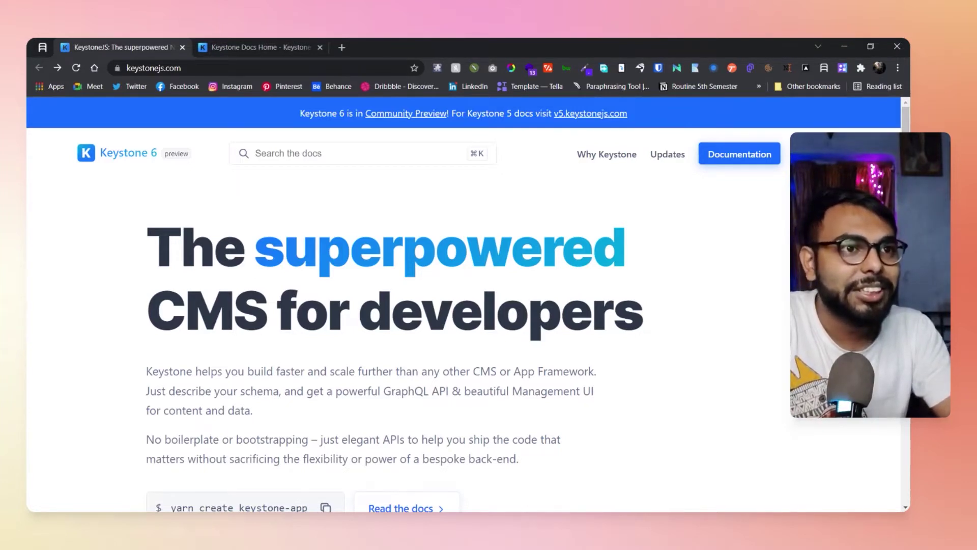
Review the Keystone 6 homepage introduction, the yarn create keystone-app command, and the Thinkmill and open-source sections
scroll(463, 305, down, 2)
scroll(463, 305, up, 3)
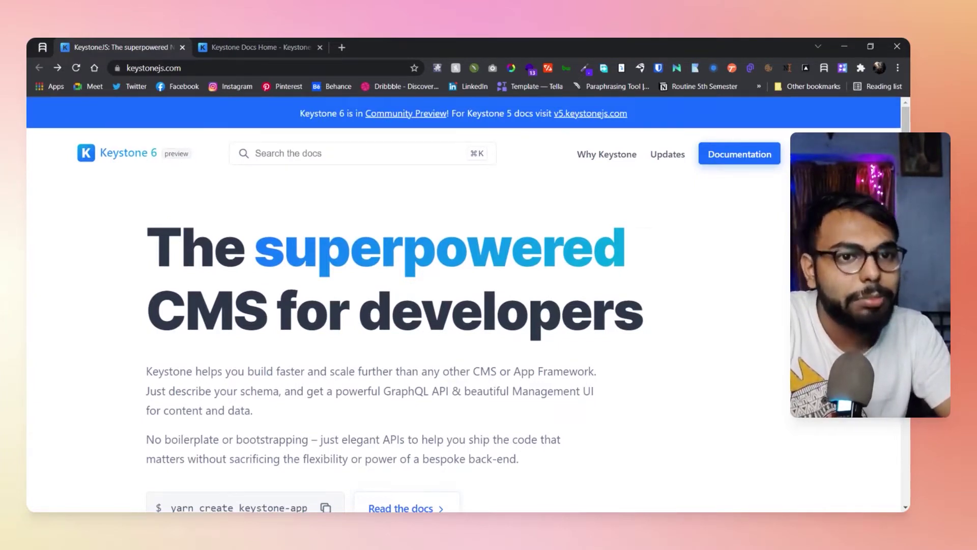
scroll(133, 322, down, 2)
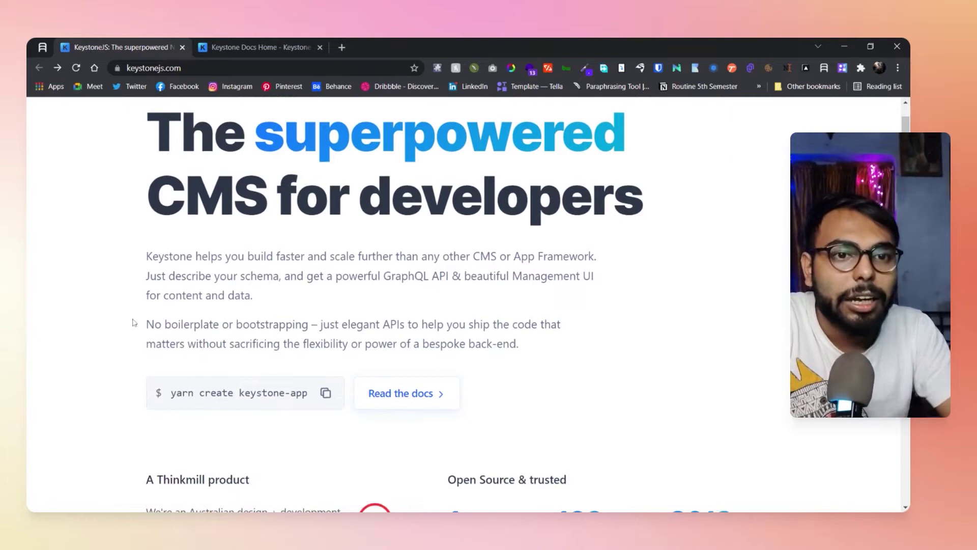
drag(170, 393, 316, 410)
click(294, 406)
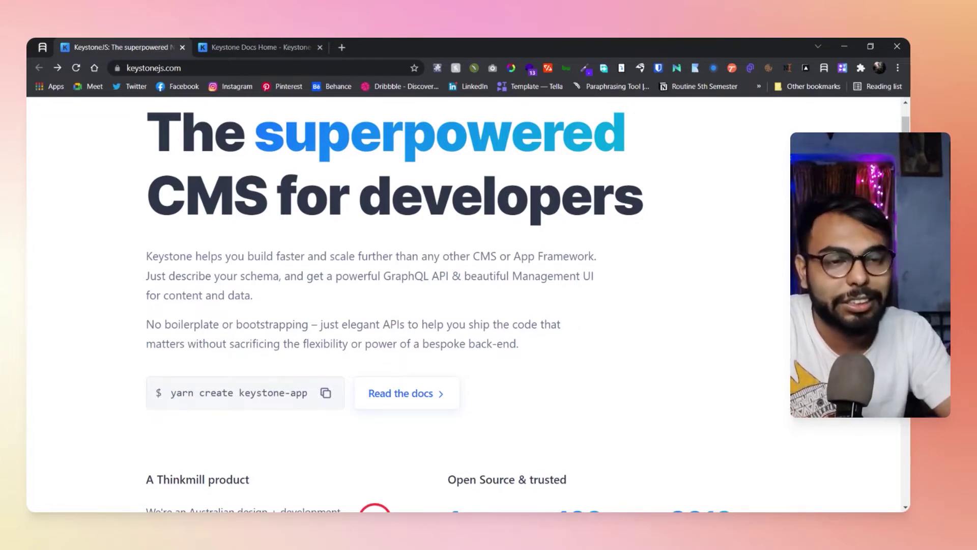
scroll(348, 421, down, 2)
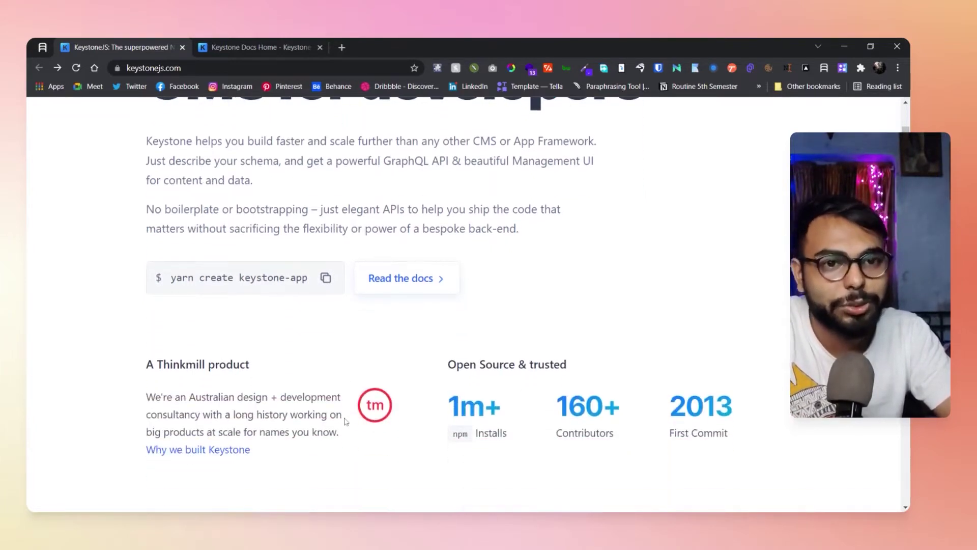
scroll(345, 420, down, 2)
scroll(167, 368, down, 1)
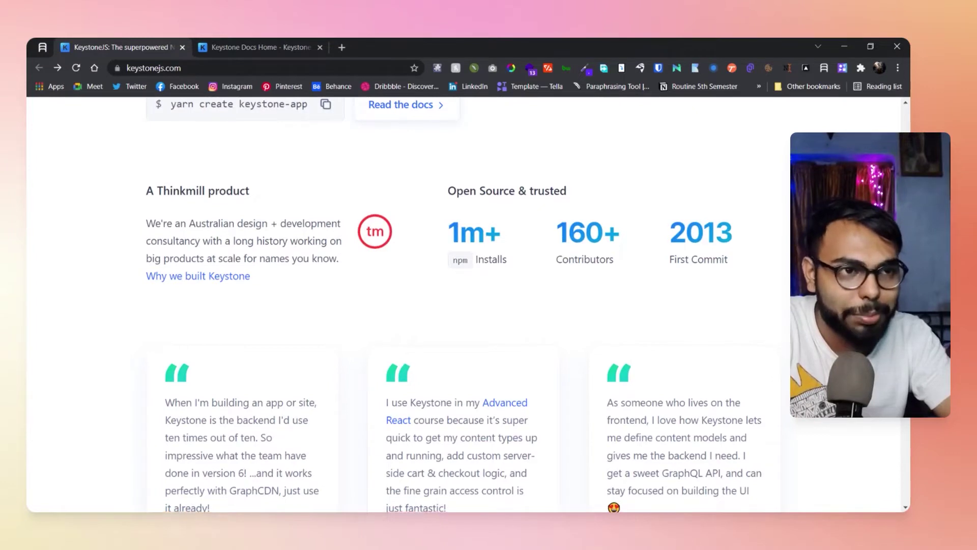
Examine the feature overview under "Batteries included. No limitations." on the Keystone homepage
scroll(560, 252, down, 7)
scroll(560, 252, down, 3)
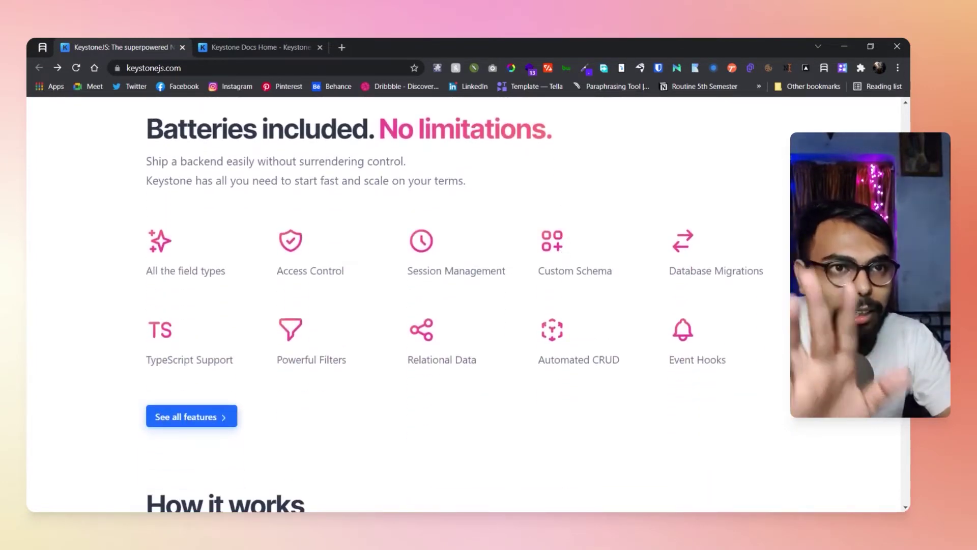
scroll(533, 241, up, 1)
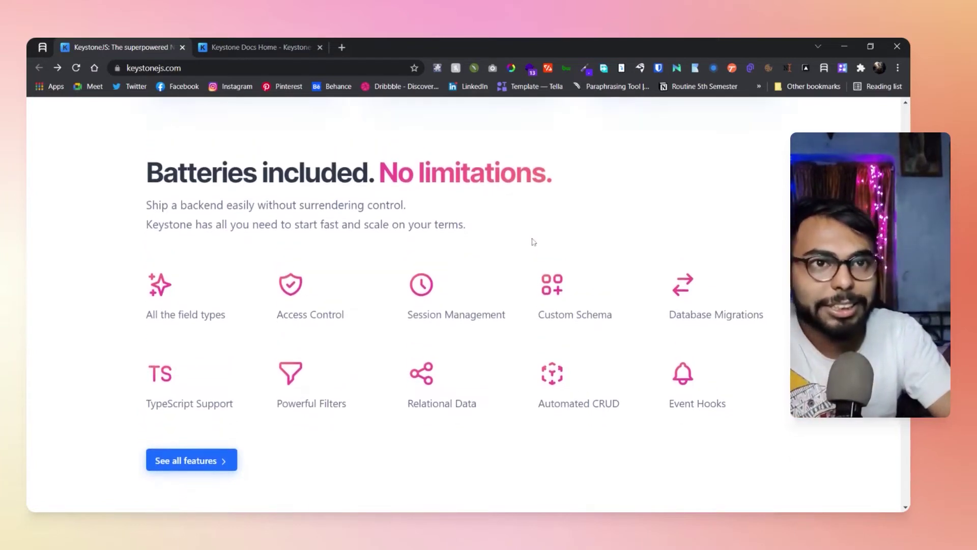
scroll(533, 241, down, 1)
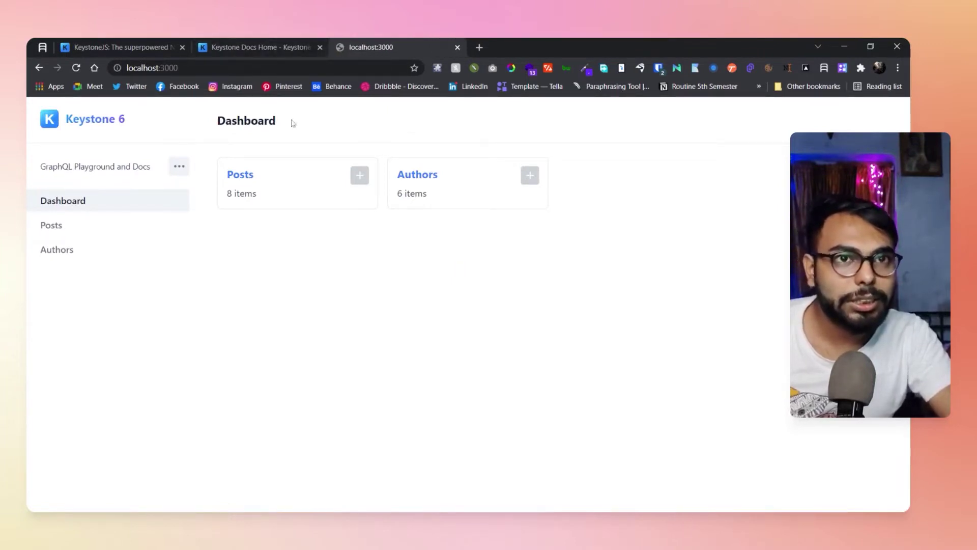
Return to the Keystone homepage and read the How it works stages, from designing the schema to deploying anywhere
click(87, 41)
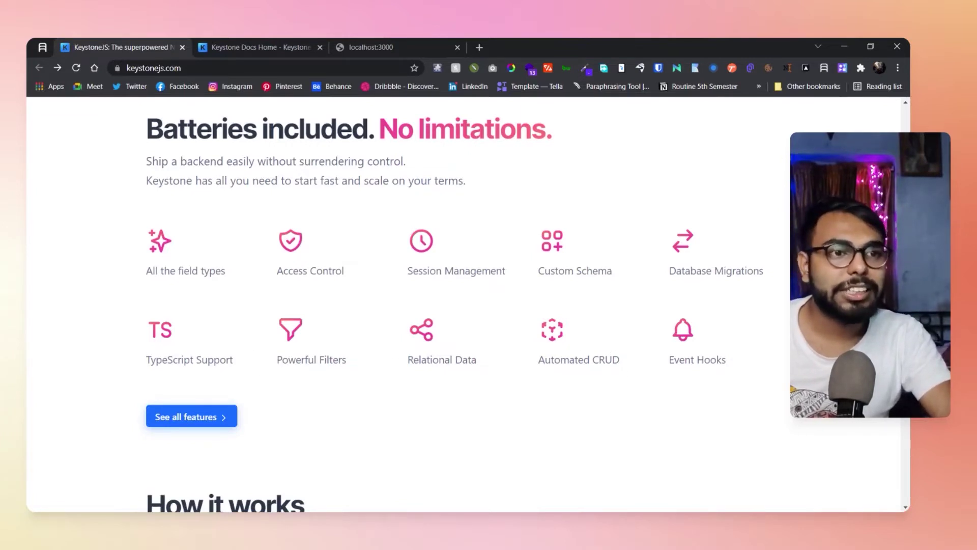
scroll(198, 383, down, 10)
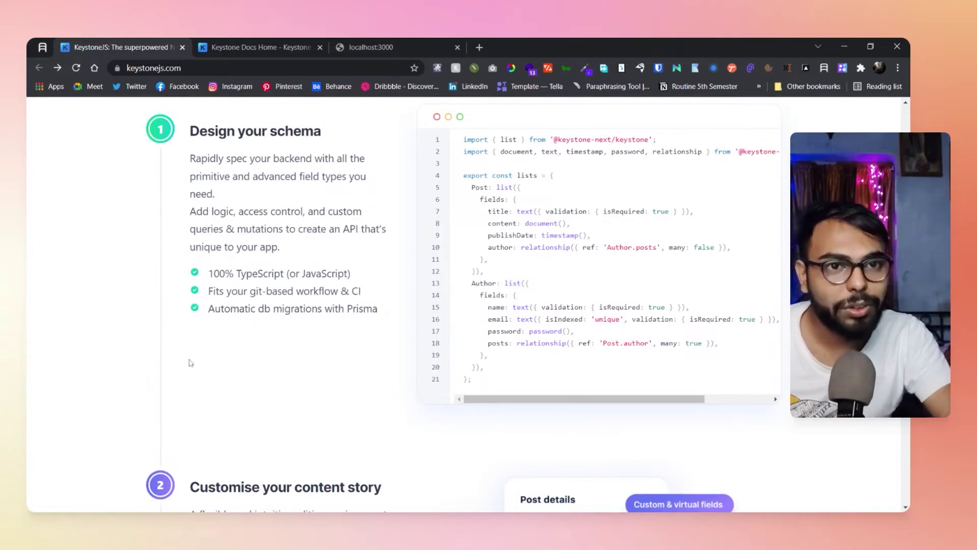
scroll(191, 363, down, 4)
scroll(399, 304, down, 2)
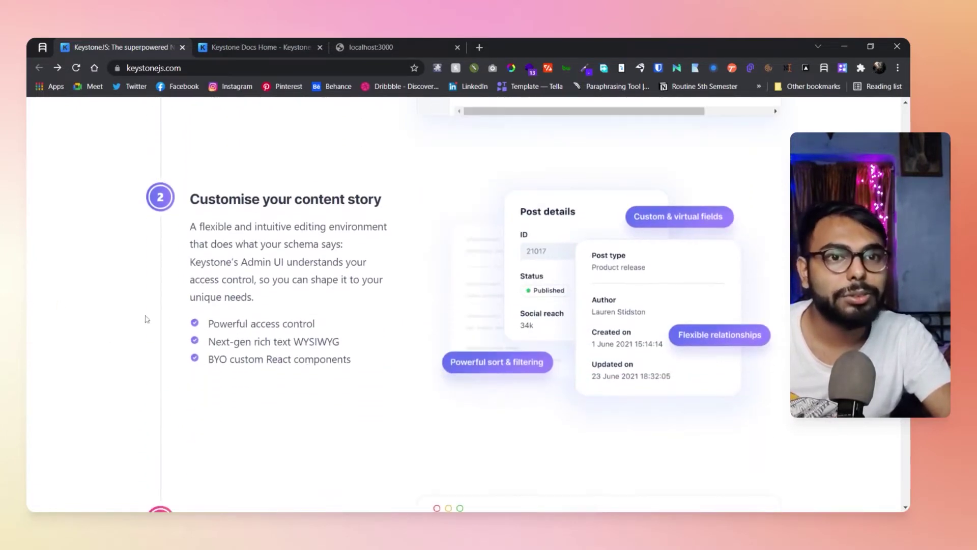
scroll(147, 319, down, 1)
scroll(178, 351, down, 10)
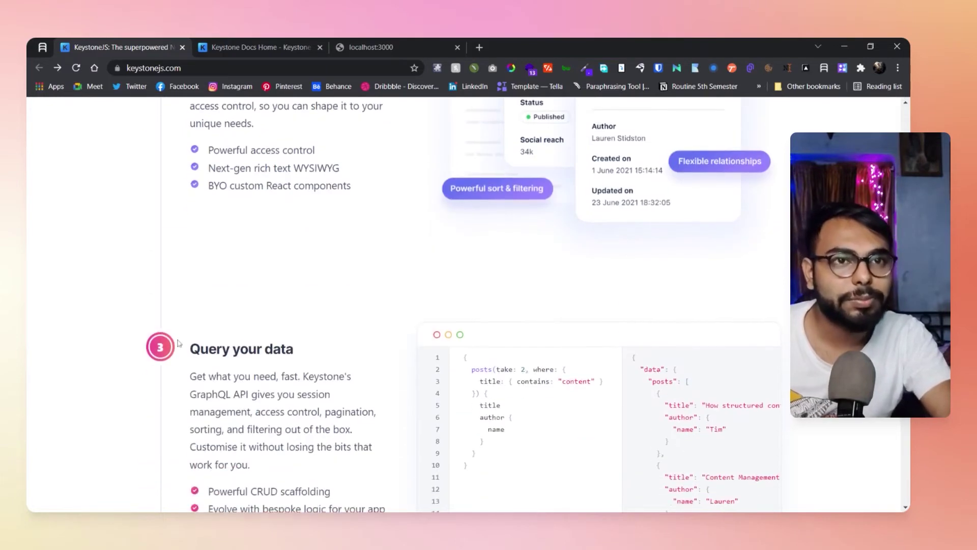
scroll(179, 343, down, 1)
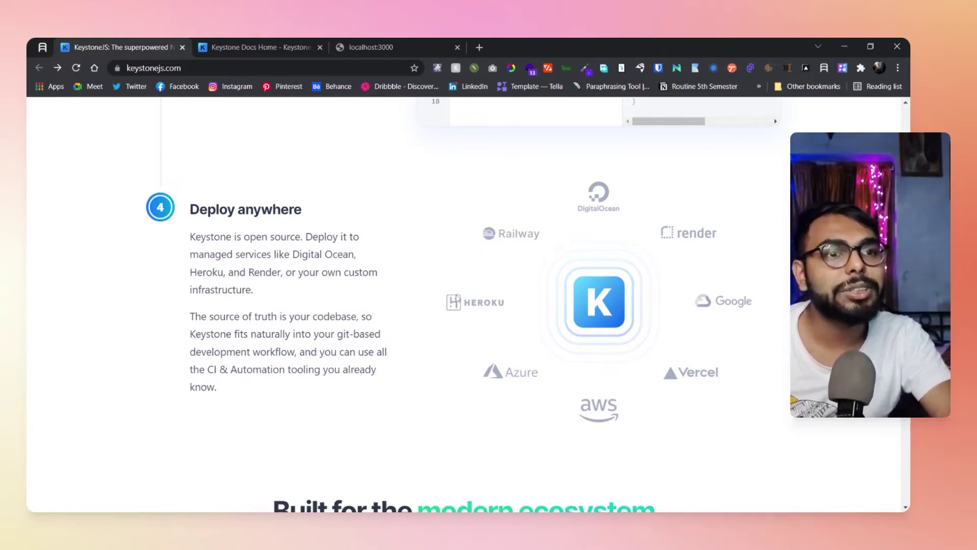
Look over the modern ecosystem section with its supported frontend frameworks and the Keystone use-case links
scroll(414, 325, down, 3)
scroll(415, 325, down, 3)
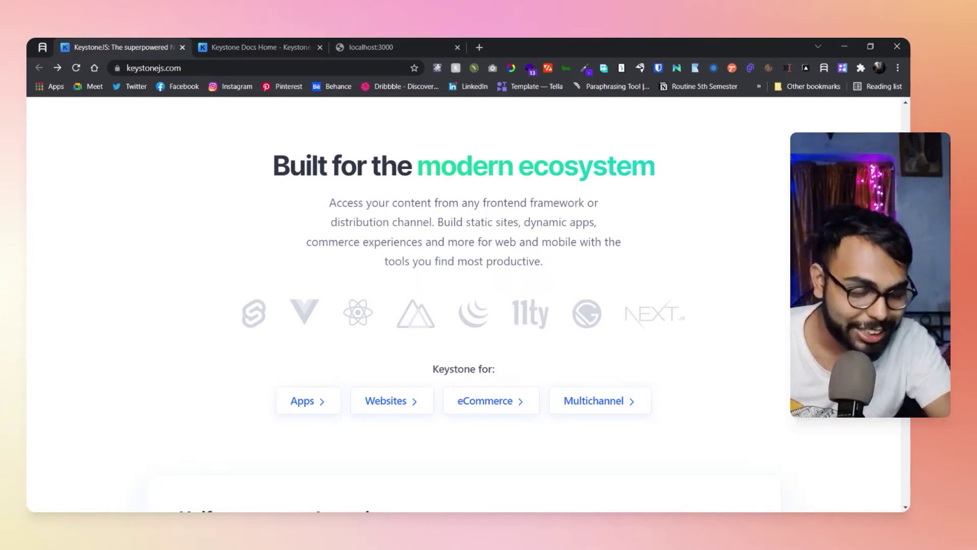
scroll(698, 311, down, 5)
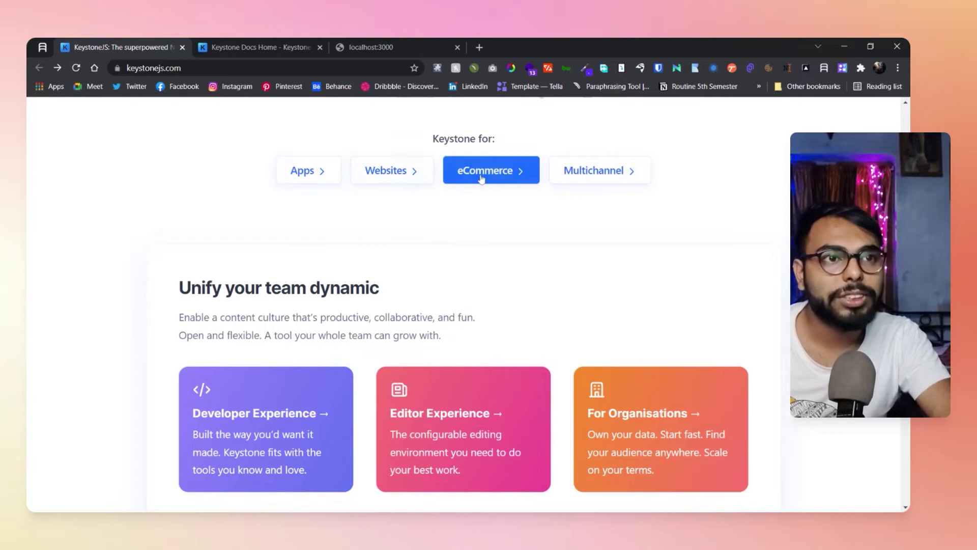
Compare the local Keystone dashboard at localhost:3000 with the use cases listed on the Keystone homepage
click(305, 44)
click(334, 41)
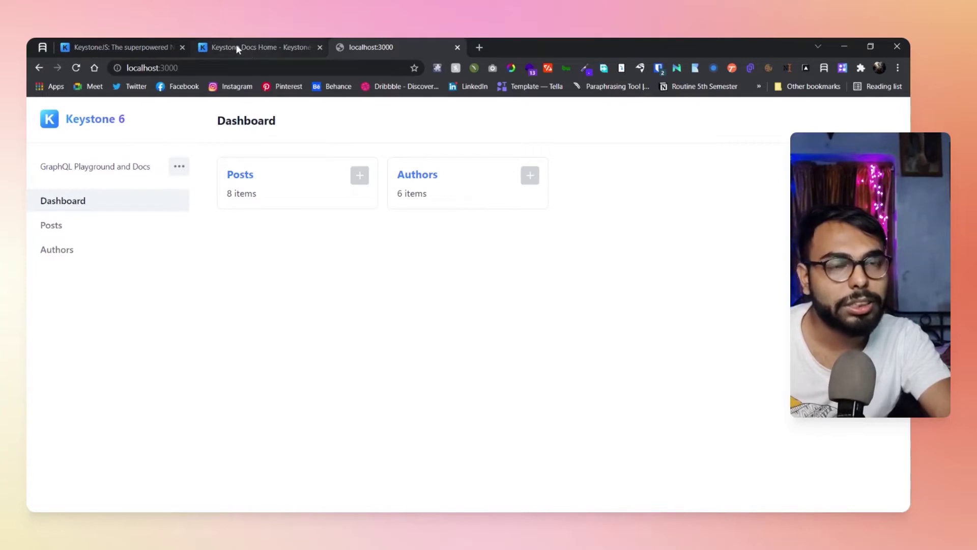
click(168, 47)
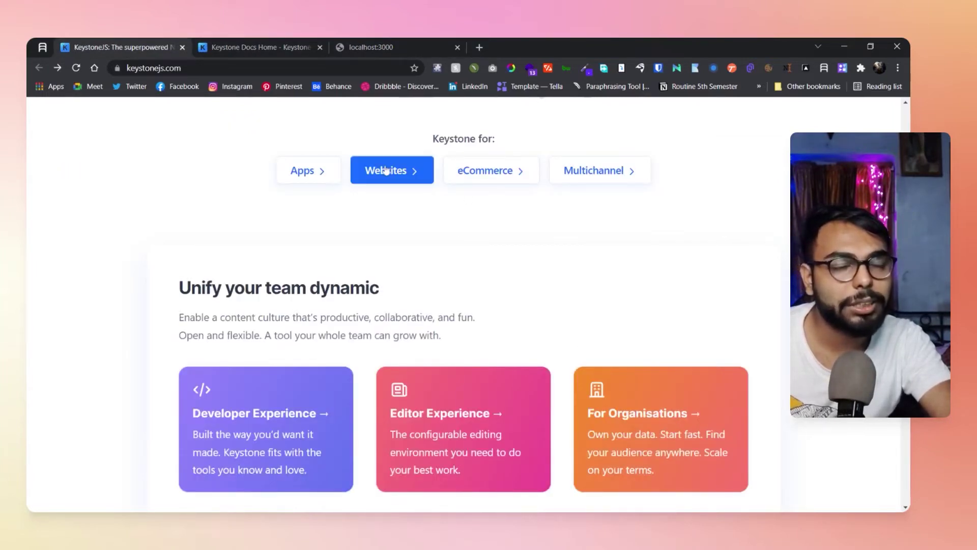
click(353, 41)
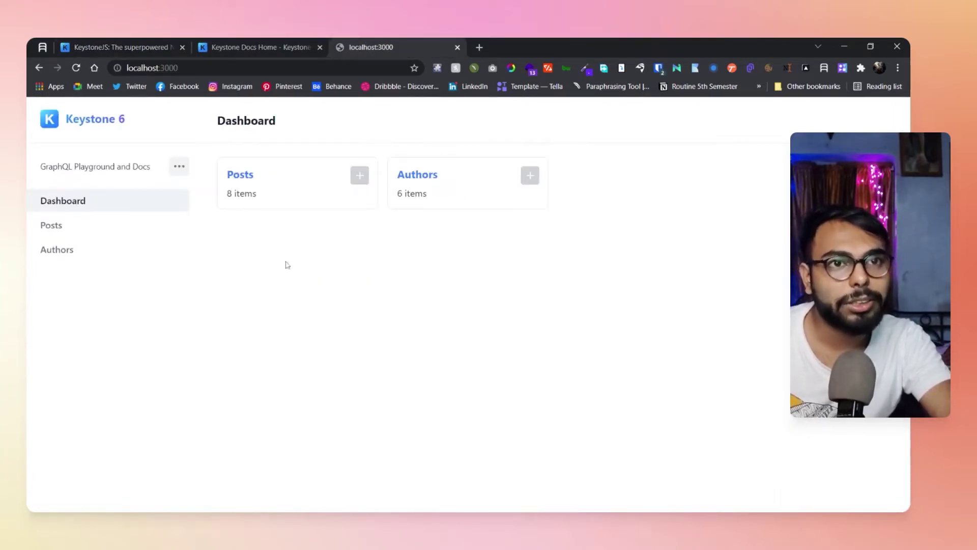
Go back to the Keystone homepage and review the developer, editor and organisation cards under "Unify your team dynamic"
click(131, 44)
scroll(375, 377, down, 4)
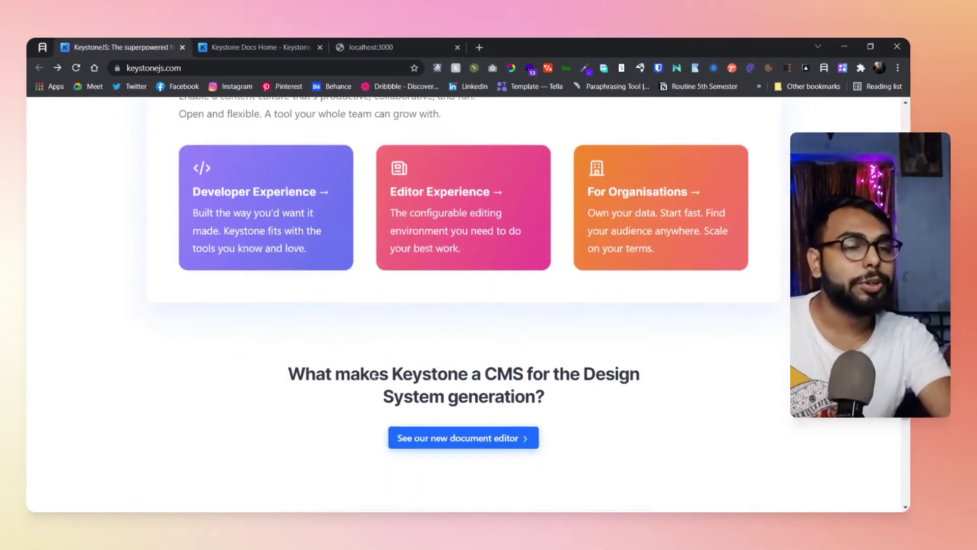
scroll(375, 380, up, 1)
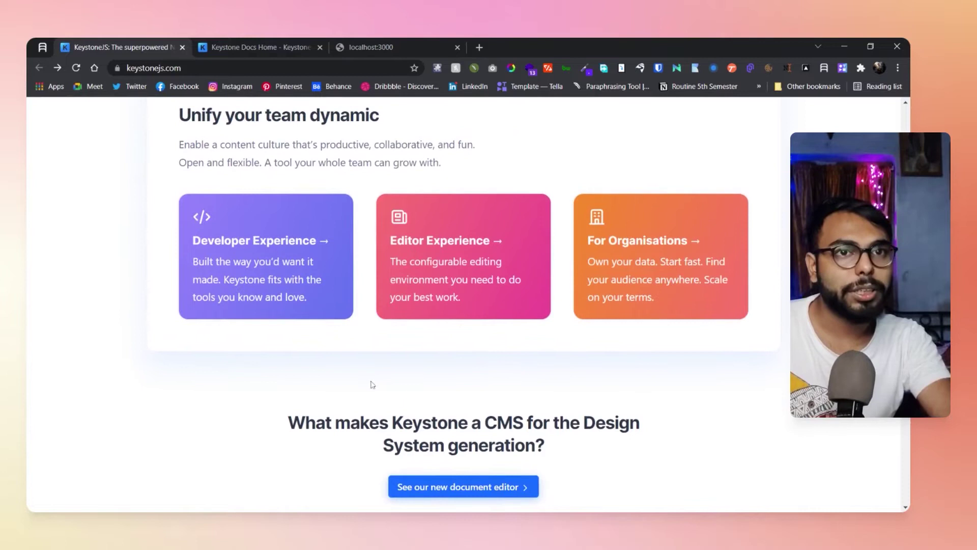
scroll(373, 384, up, 1)
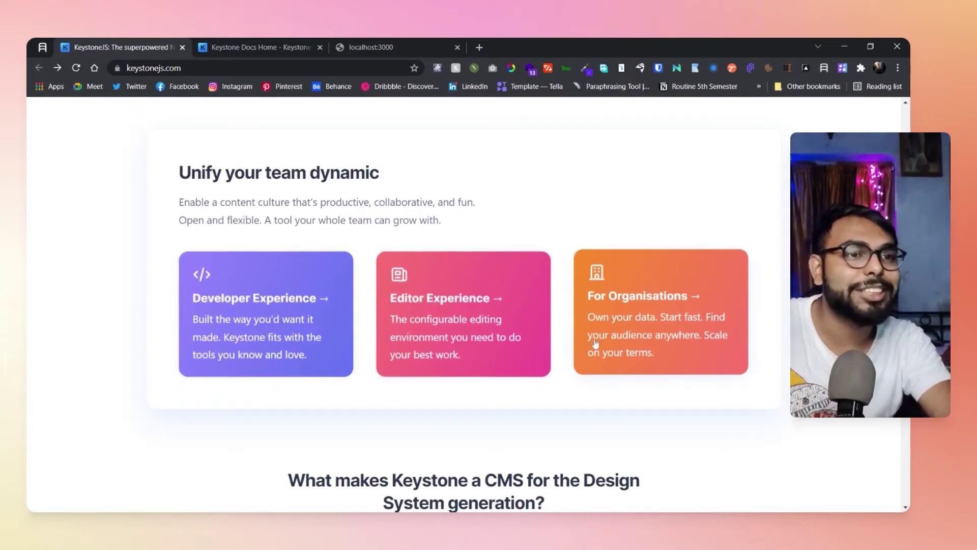
Examine the homepage's Design System generation section with its document editor preview, and glance at the community section below
scroll(593, 345, down, 7)
scroll(355, 338, up, 1)
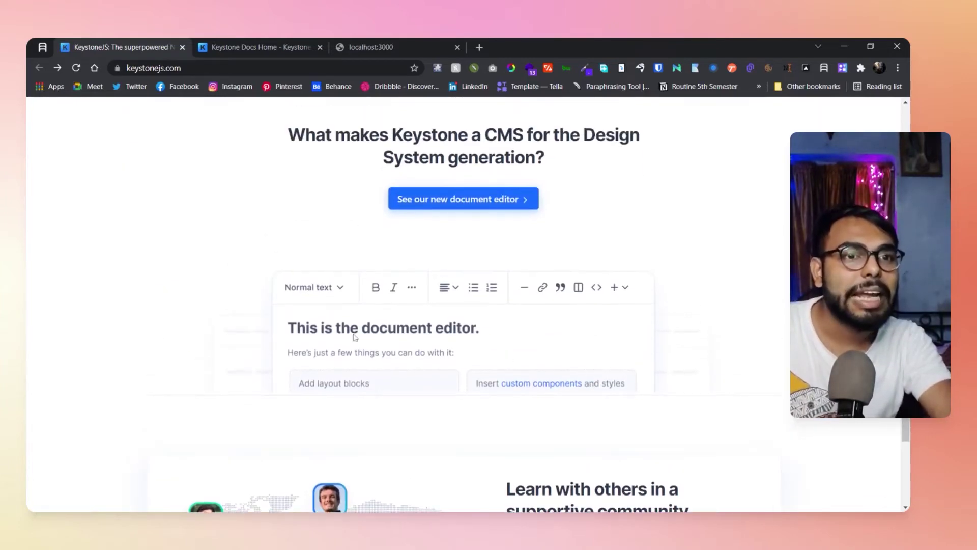
scroll(355, 338, up, 1)
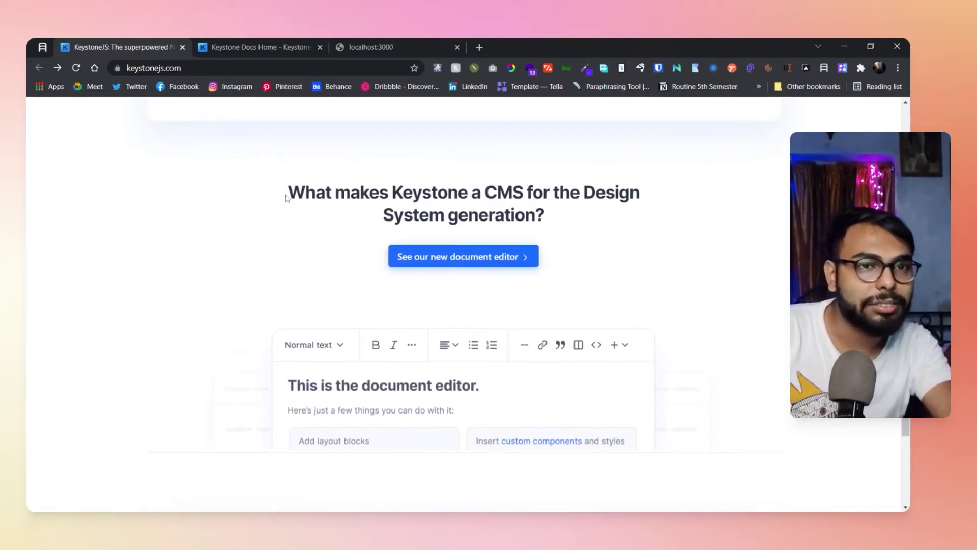
drag(286, 198, 677, 206)
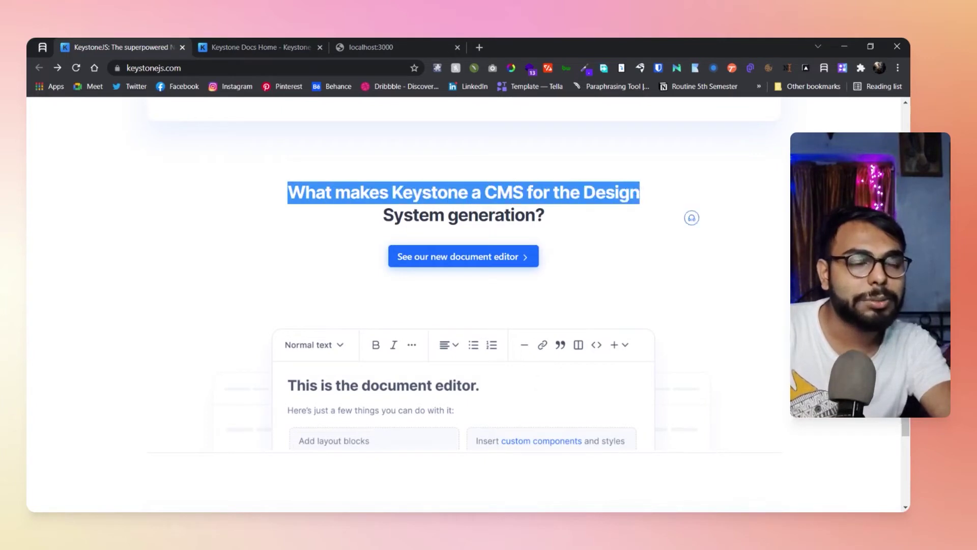
click(677, 206)
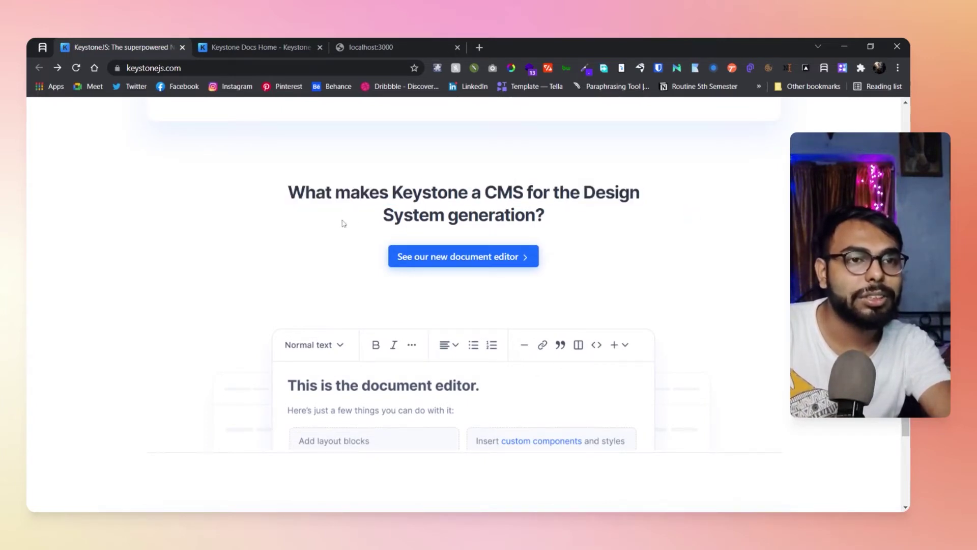
scroll(458, 306, down, 1)
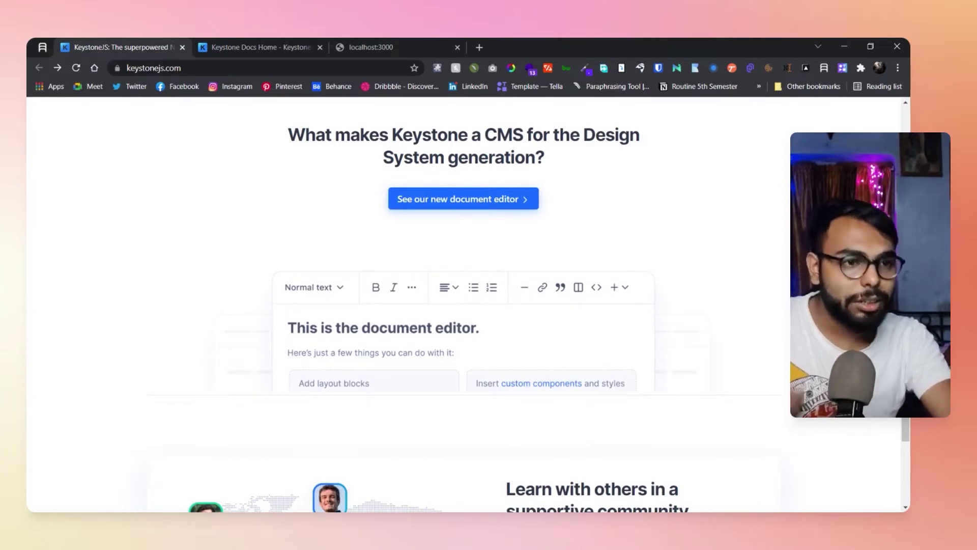
scroll(400, 333, down, 2)
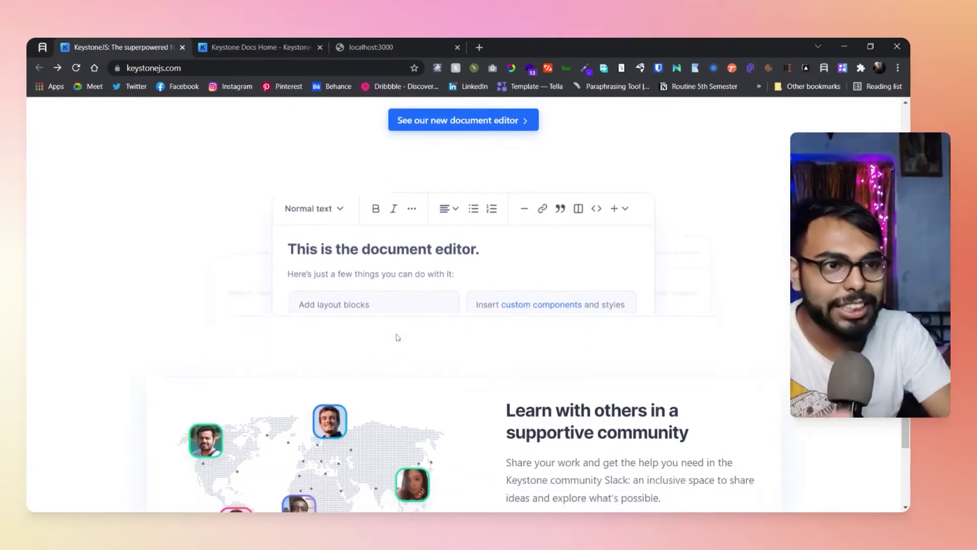
scroll(392, 336, up, 1)
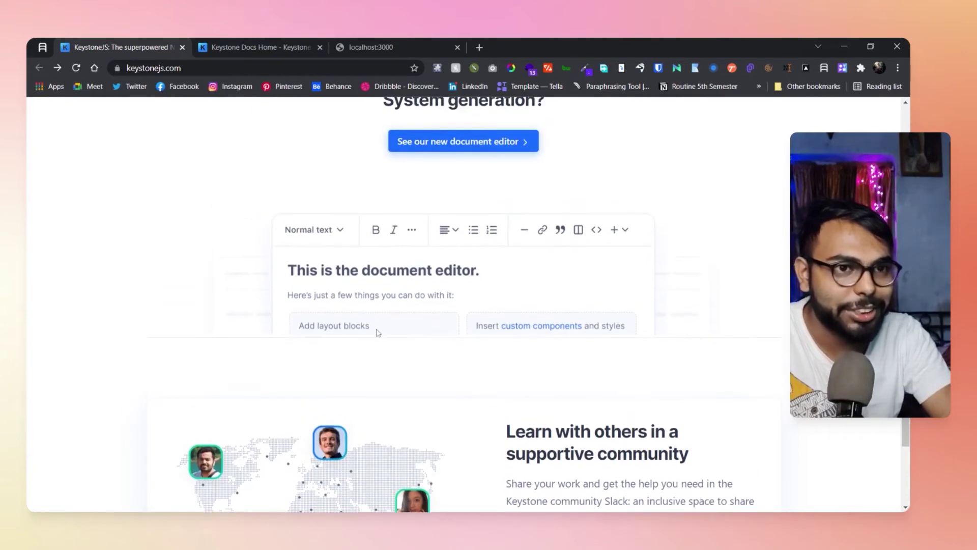
scroll(378, 333, down, 5)
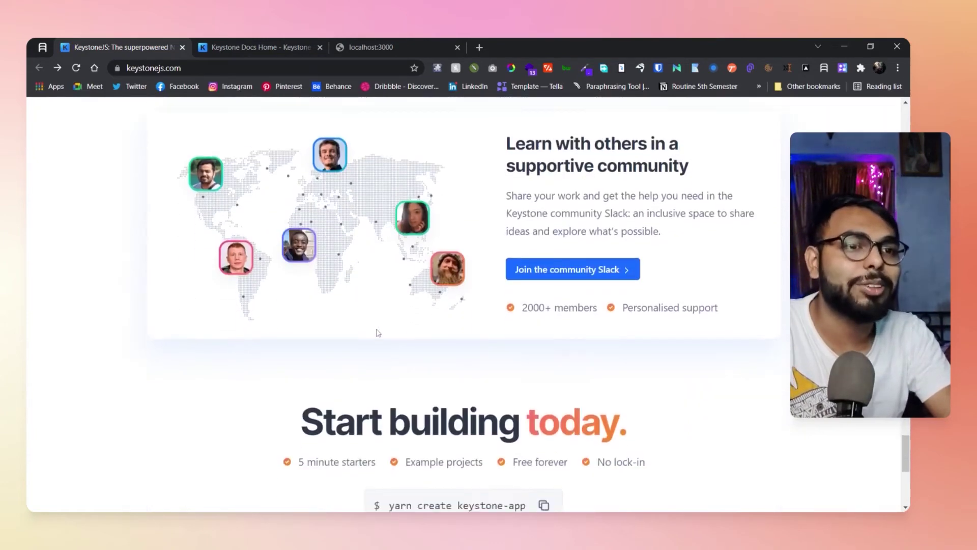
scroll(458, 323, up, 9)
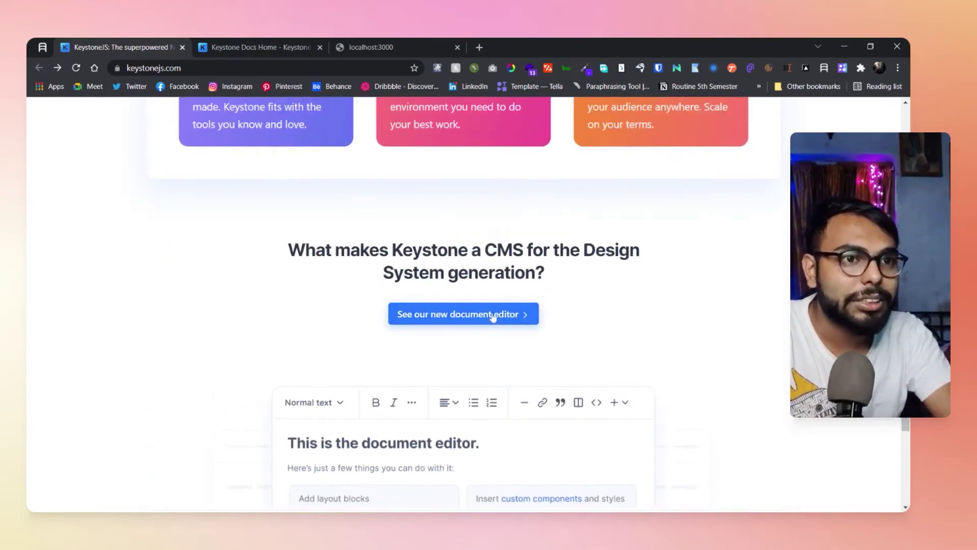
Open the new document editor demo in a separate tab and look through its sample content and configuration options
middle_click(493, 315)
click(273, 46)
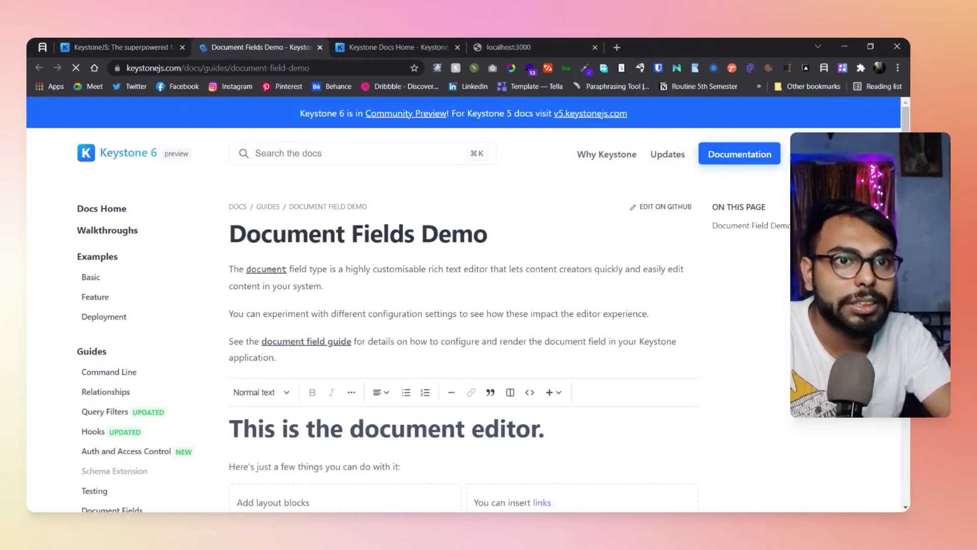
scroll(326, 280, down, 1)
scroll(336, 304, down, 1)
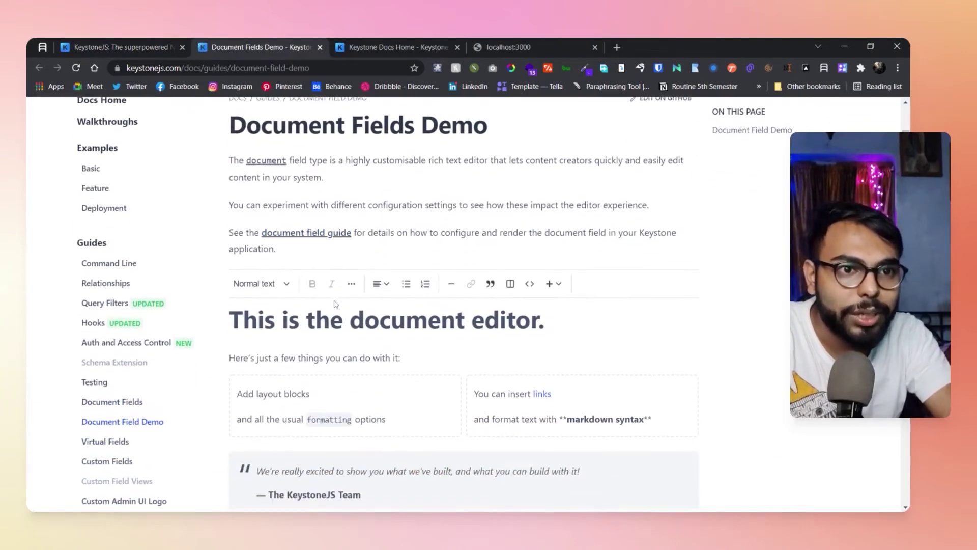
scroll(335, 304, down, 8)
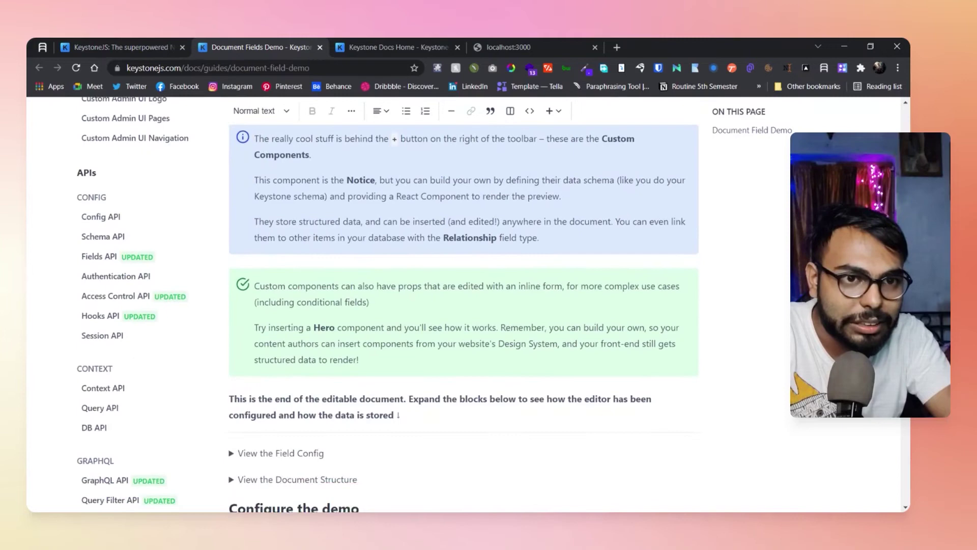
scroll(335, 306, down, 12)
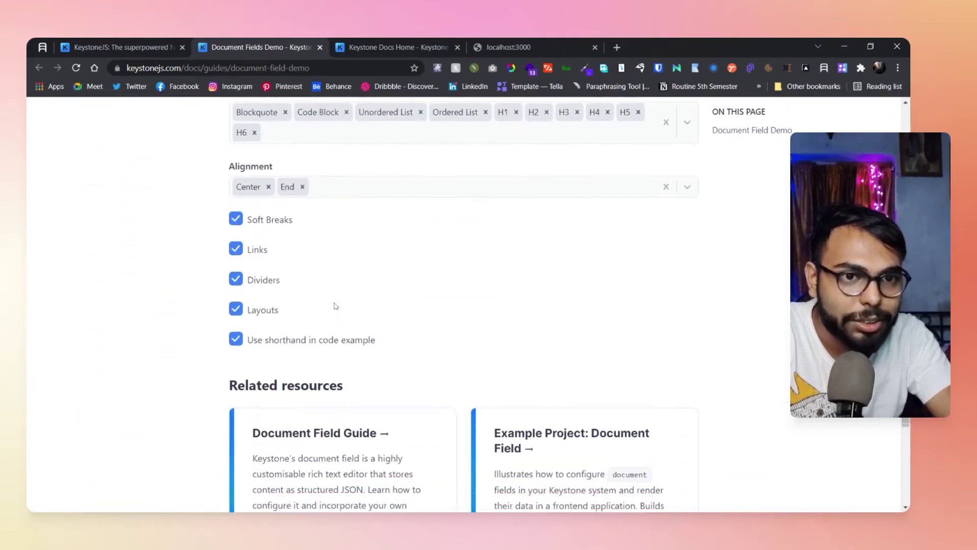
scroll(335, 306, down, 4)
scroll(336, 305, up, 20)
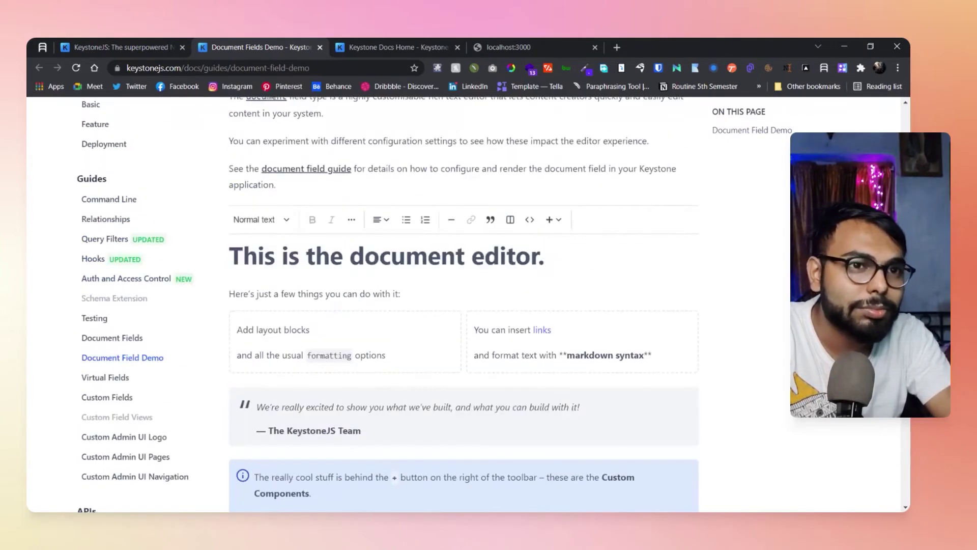
Return from the document editor demo to the homepage, switch to the Developer Docs, and review the cards under "The Keystone Experience"
scroll(338, 308, up, 3)
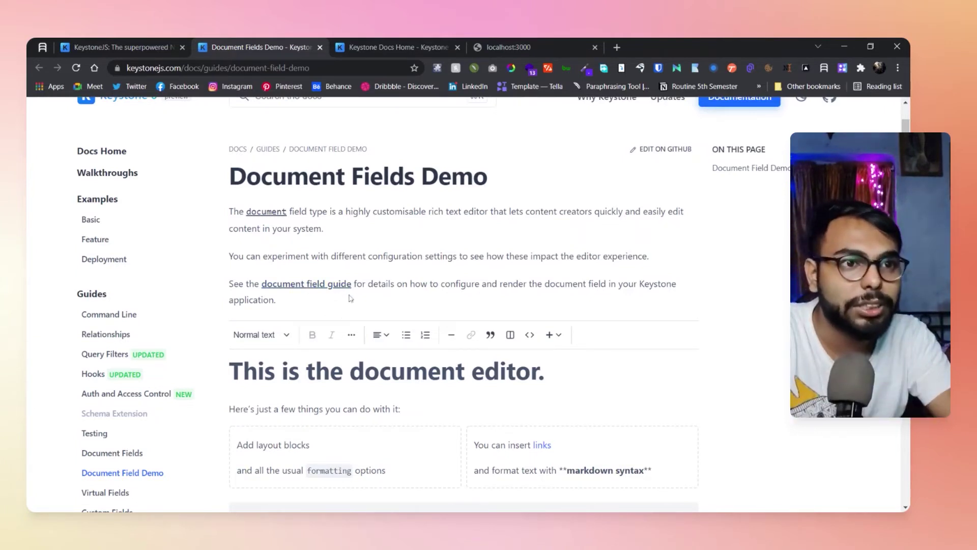
scroll(351, 304, up, 2)
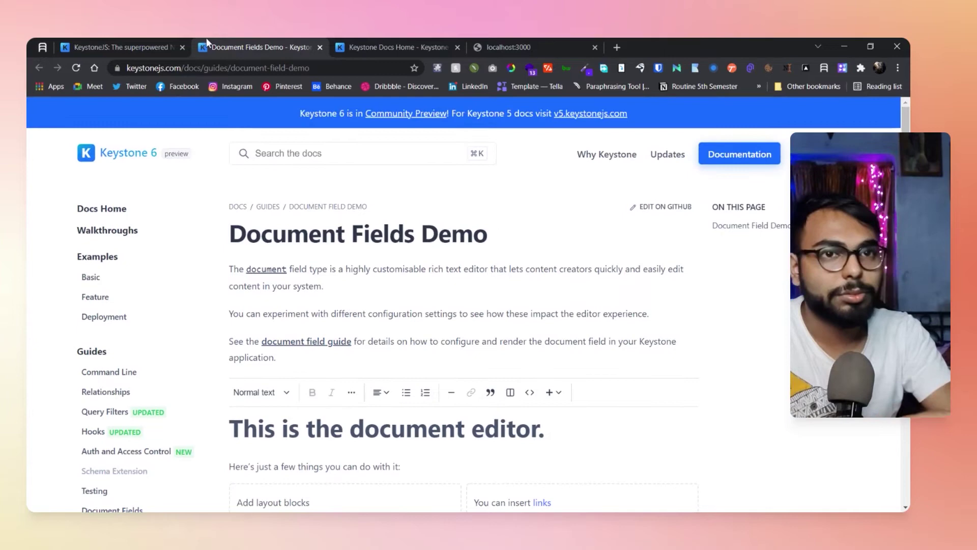
click(81, 39)
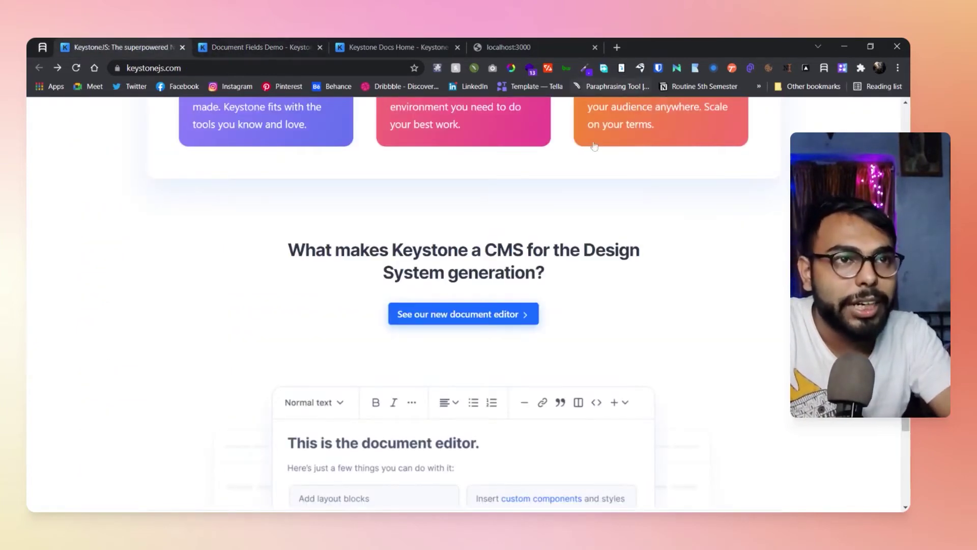
click(392, 46)
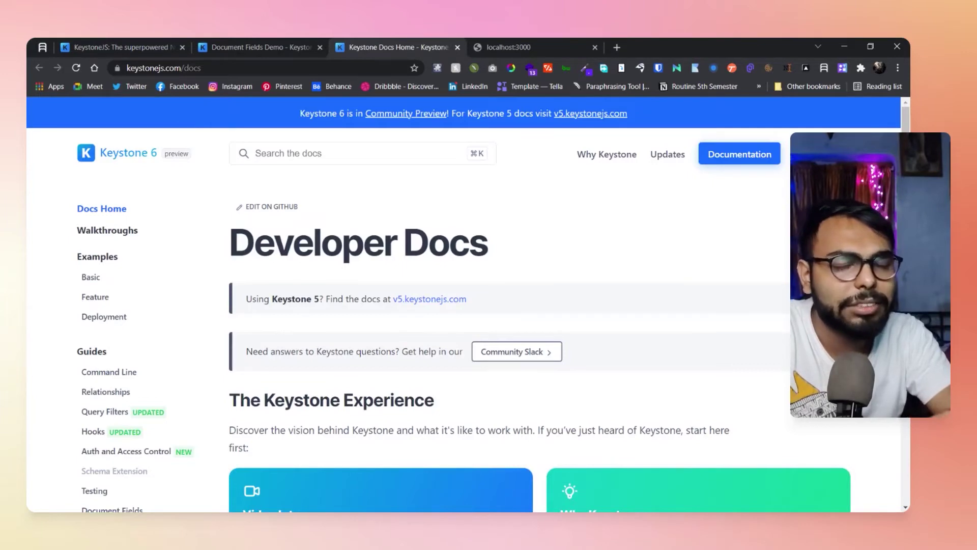
scroll(493, 244, down, 3)
scroll(493, 244, down, 2)
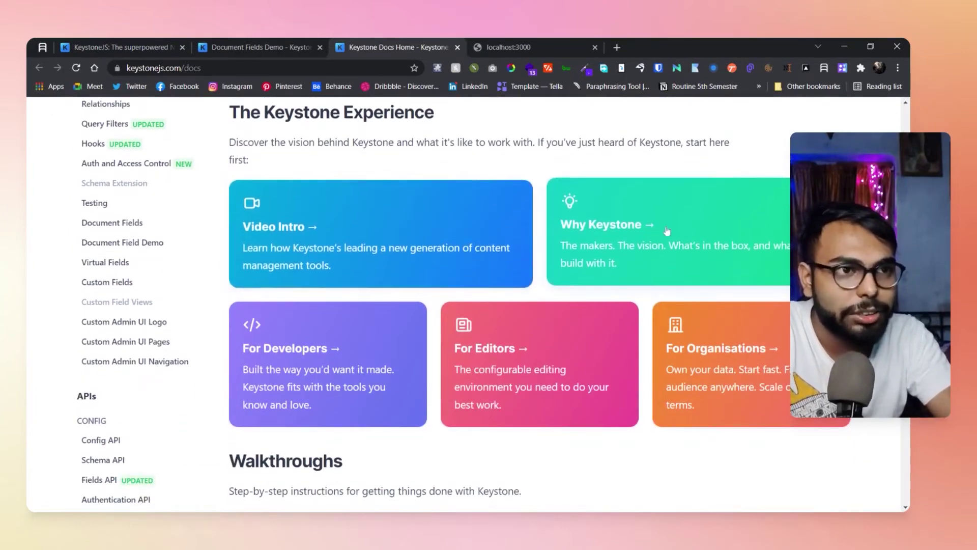
scroll(413, 301, down, 1)
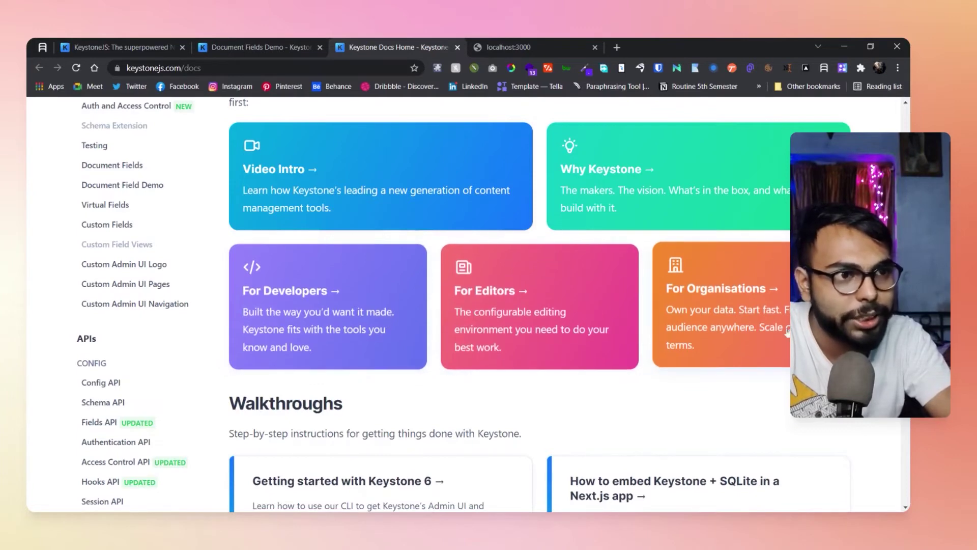
Open the For Editors page in a separate tab and examine its introduction and the custom permissions section
click(589, 312)
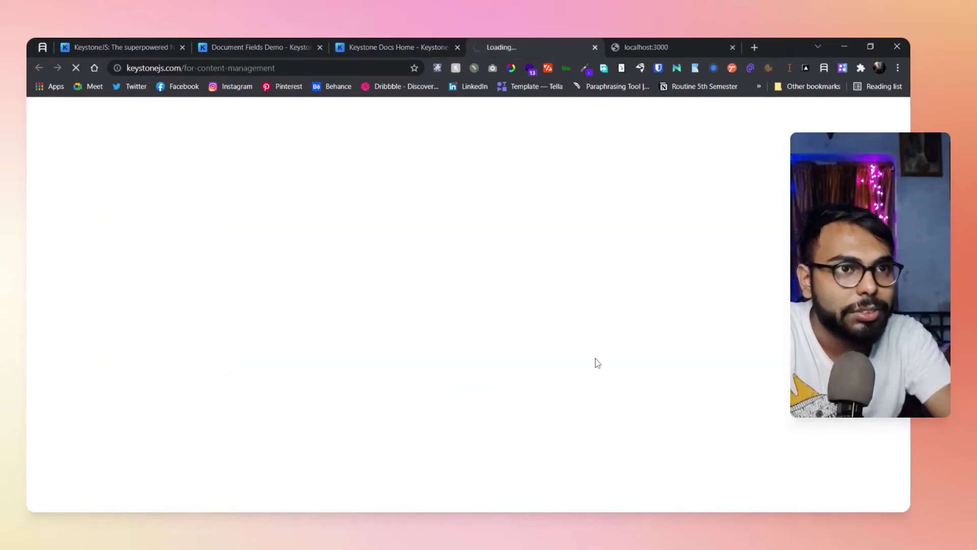
scroll(429, 290, down, 5)
scroll(428, 290, up, 2)
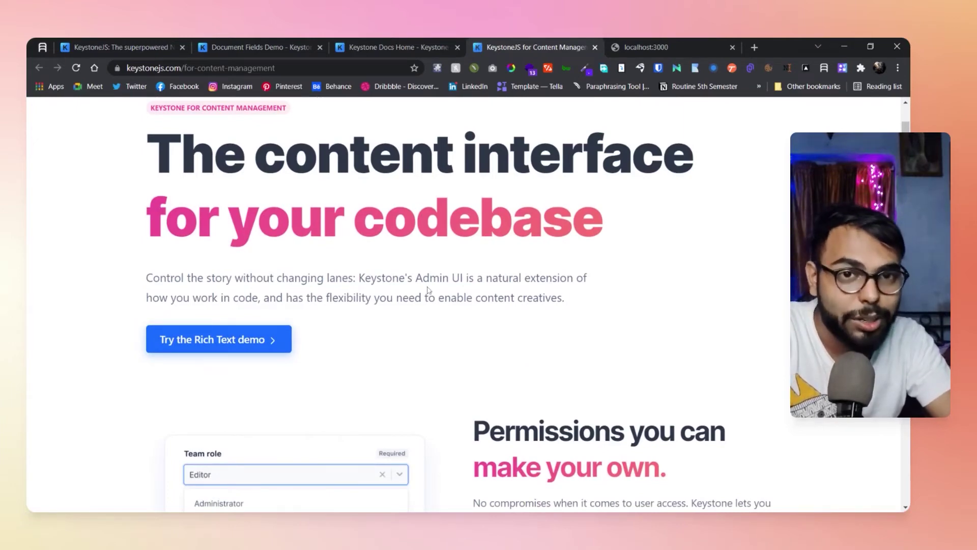
scroll(463, 305, up, 2)
scroll(526, 321, down, 6)
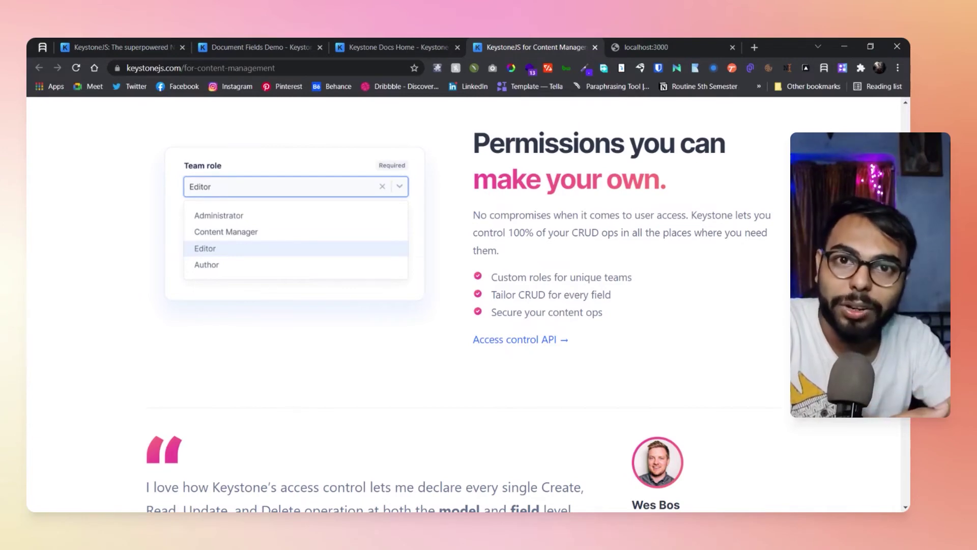
Look through the content management page's sections on fields, the rich text experience and relationships
scroll(489, 309, down, 12)
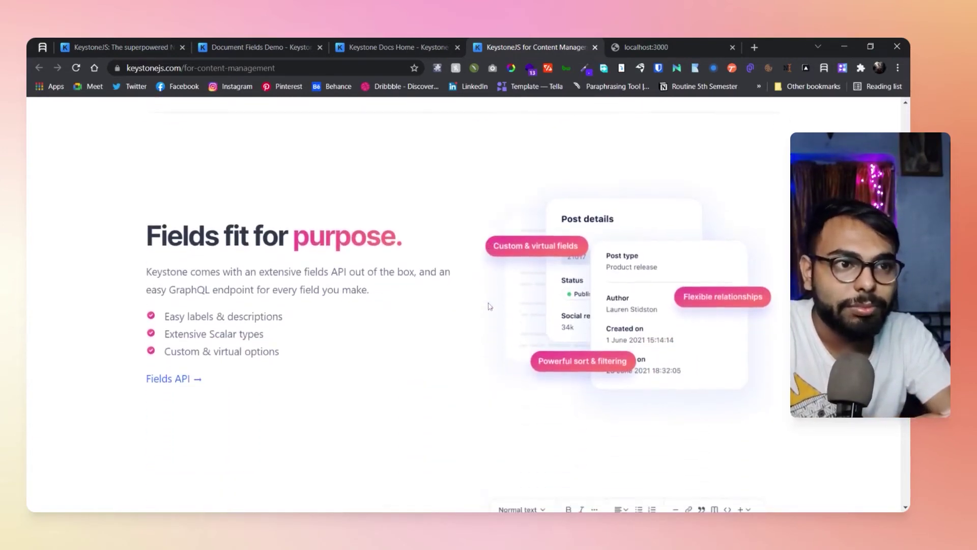
scroll(489, 309, down, 2)
scroll(492, 308, down, 1)
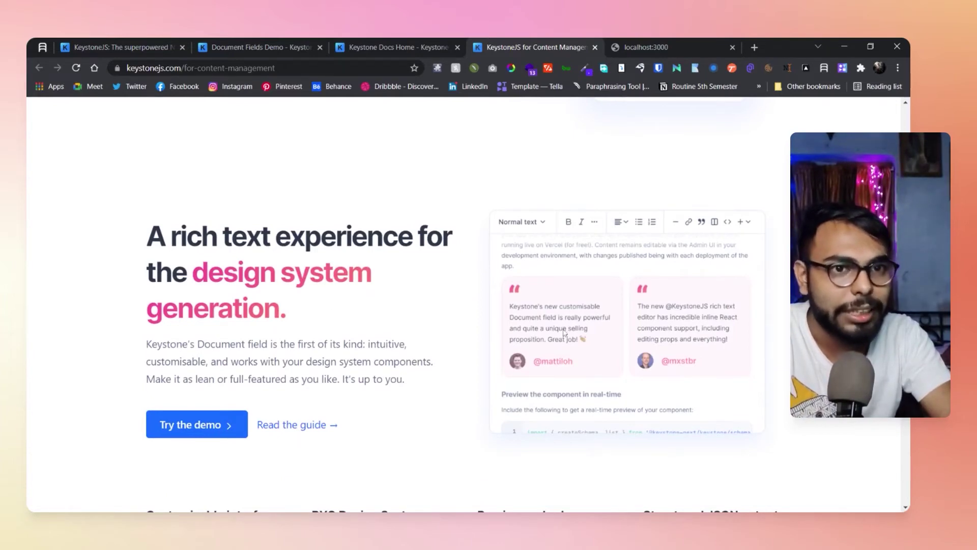
scroll(541, 355, down, 9)
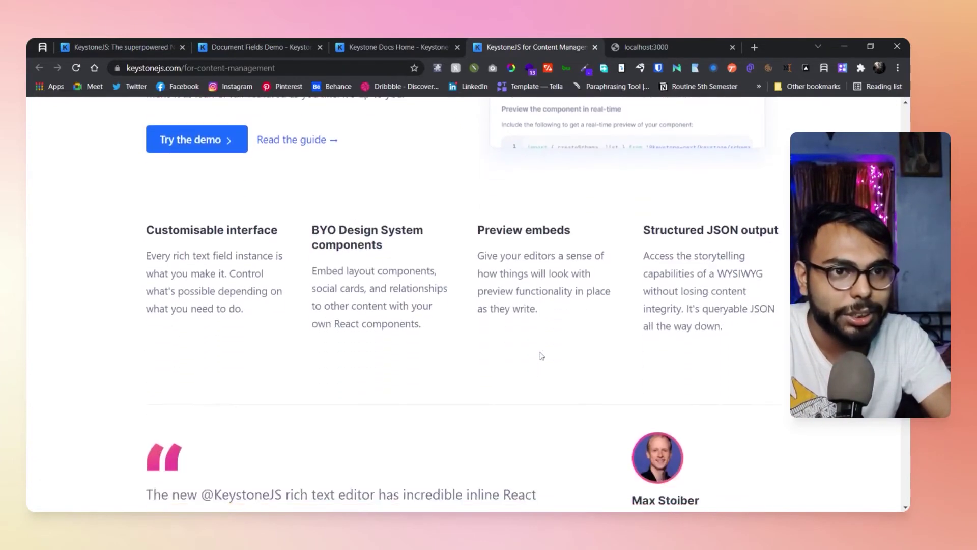
scroll(541, 356, down, 5)
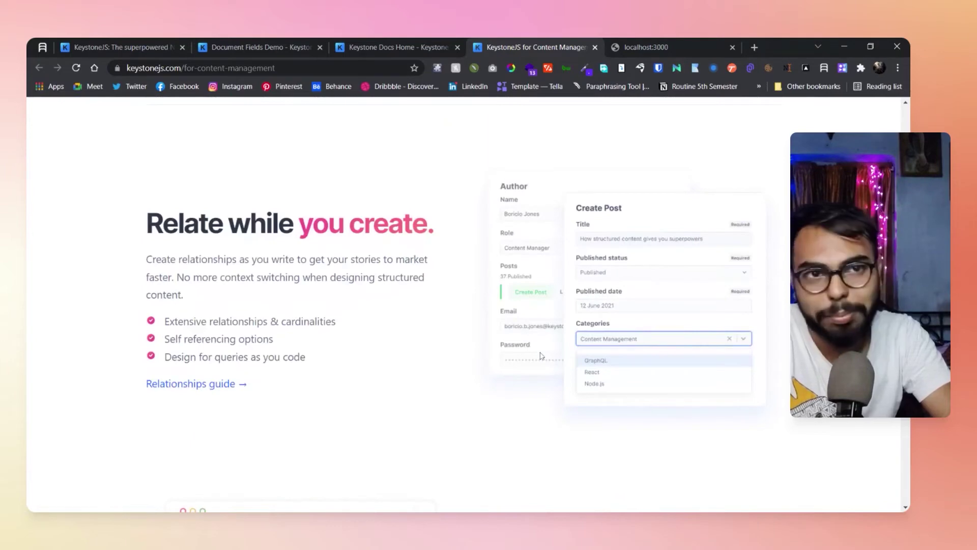
scroll(541, 356, down, 5)
scroll(541, 355, up, 7)
Go back to the Developer Docs and review the Walkthroughs and Guides sections
click(408, 46)
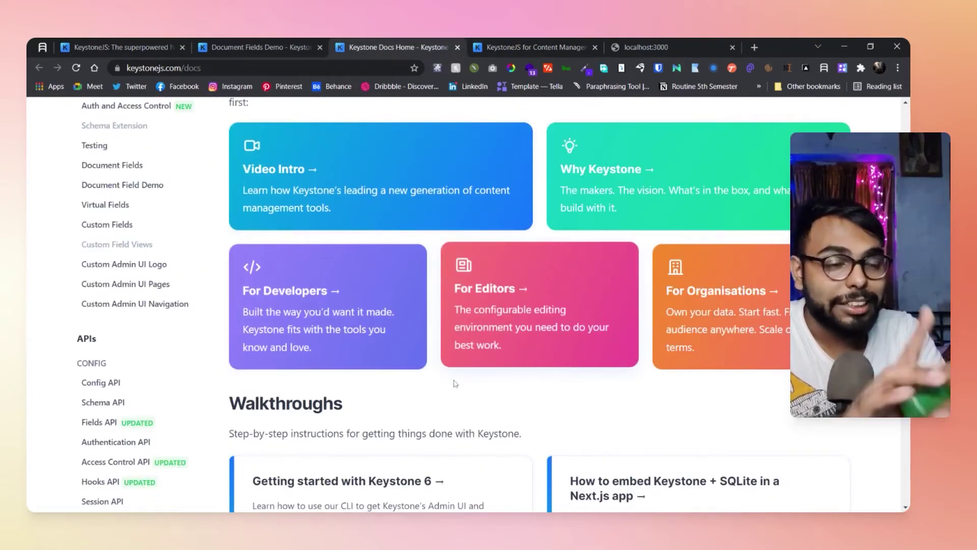
scroll(457, 392, down, 1)
scroll(458, 392, down, 1)
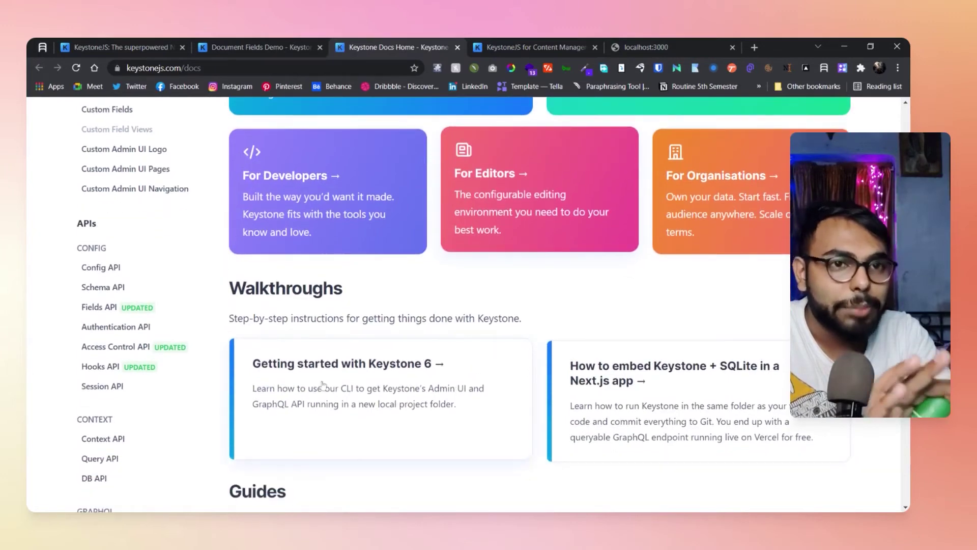
scroll(431, 351, down, 2)
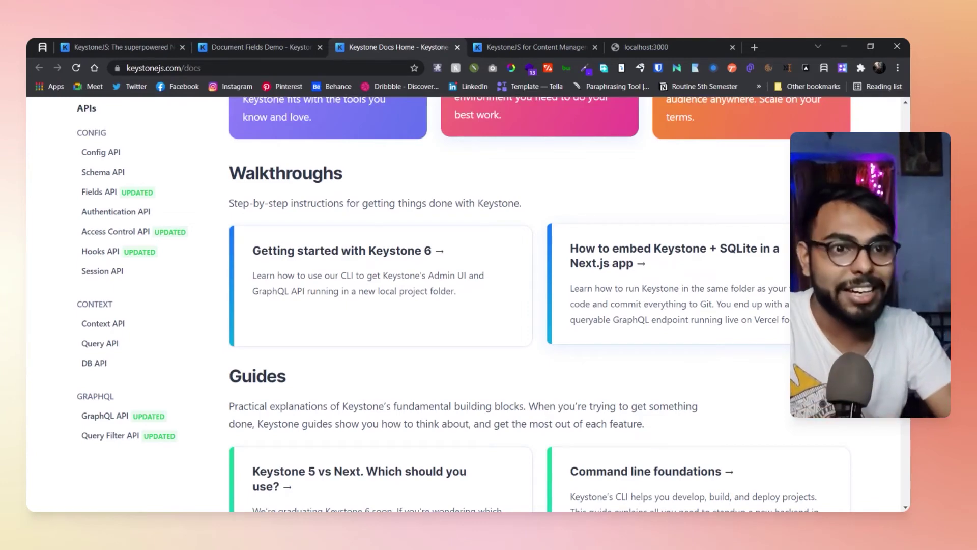
scroll(458, 305, down, 3)
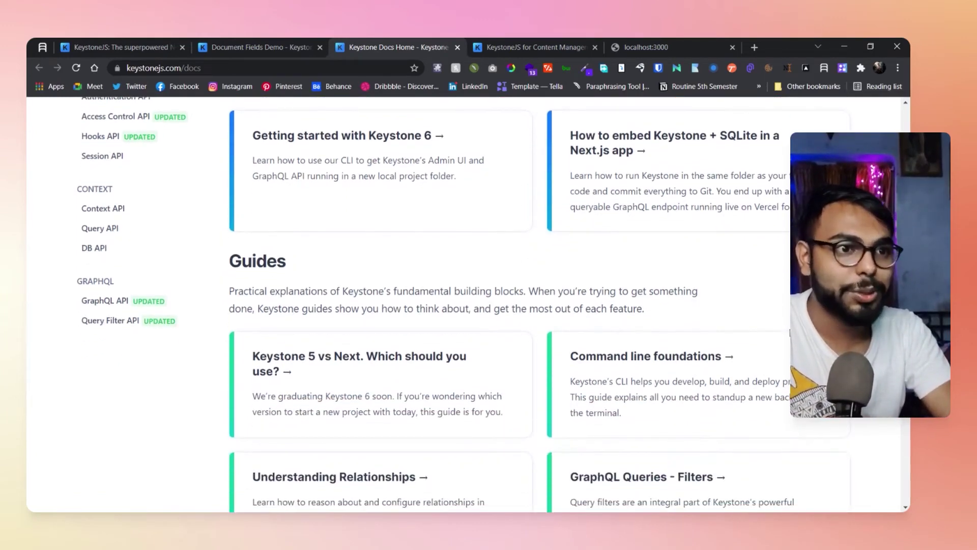
Survey the Developer Docs' navigation of examples, guides and APIs, along with the Keystone 5 and Community Slack notes
scroll(196, 213, up, 7)
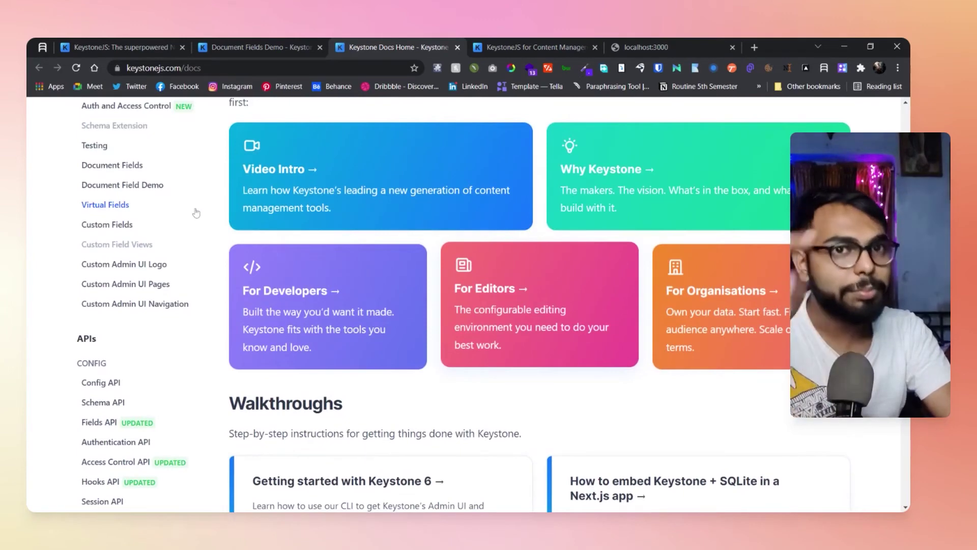
scroll(168, 214, up, 5)
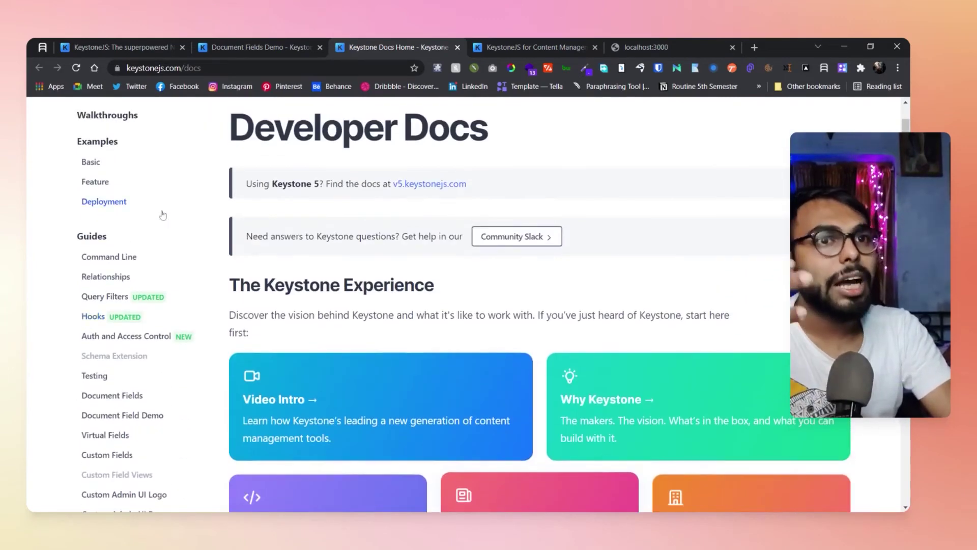
scroll(163, 214, up, 3)
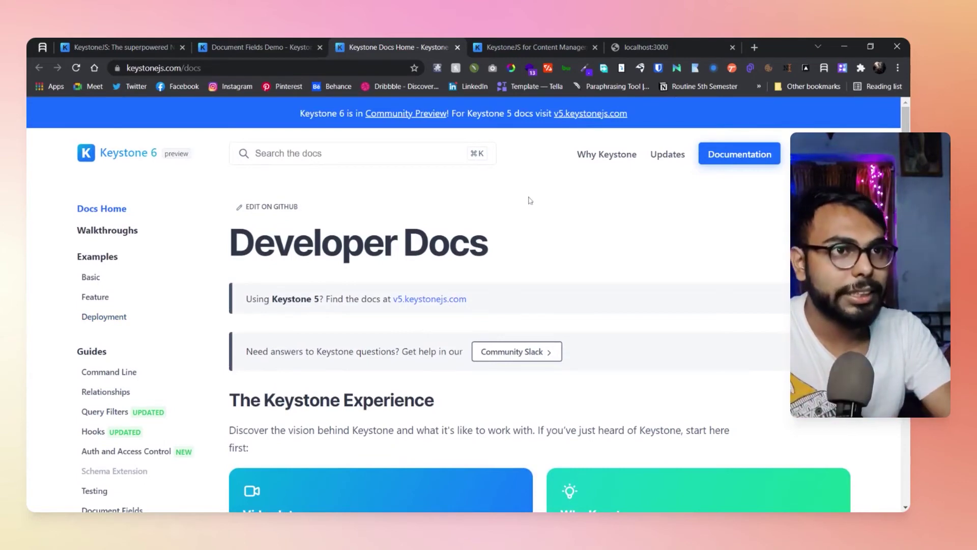
scroll(494, 270, down, 2)
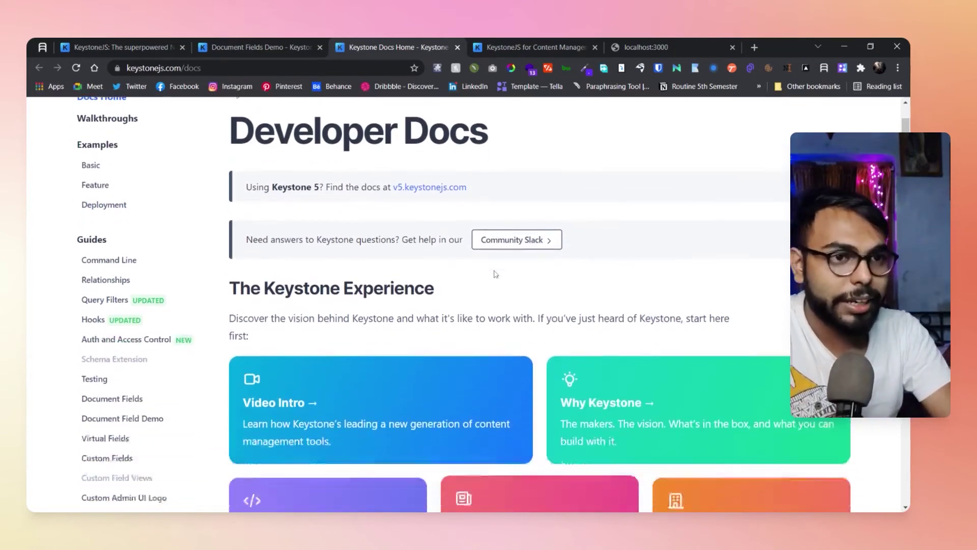
scroll(496, 274, down, 1)
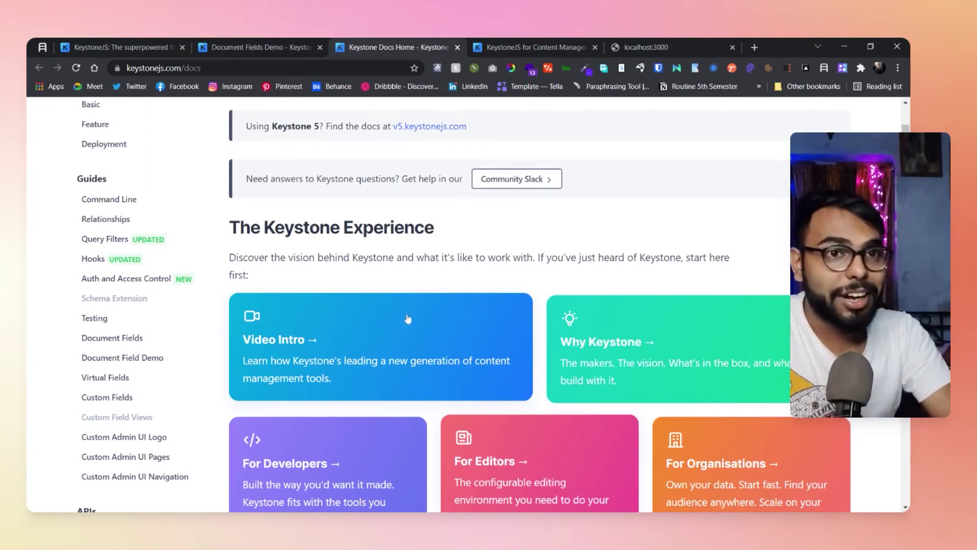
Preview the Developer Docs in the dark theme, look over the page, and restore the light theme
scroll(352, 326, up, 3)
scroll(221, 293, down, 1)
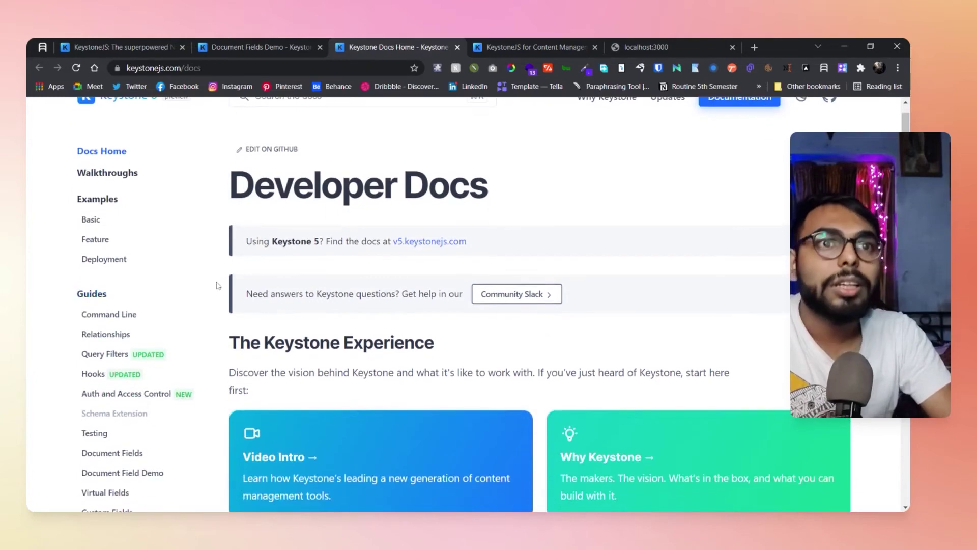
scroll(245, 273, up, 1)
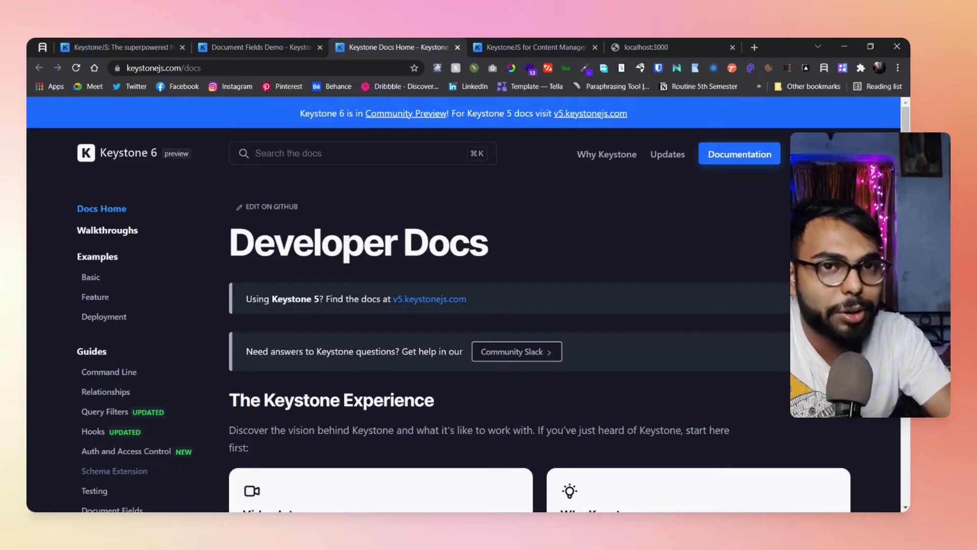
scroll(433, 239, down, 7)
scroll(433, 239, up, 4)
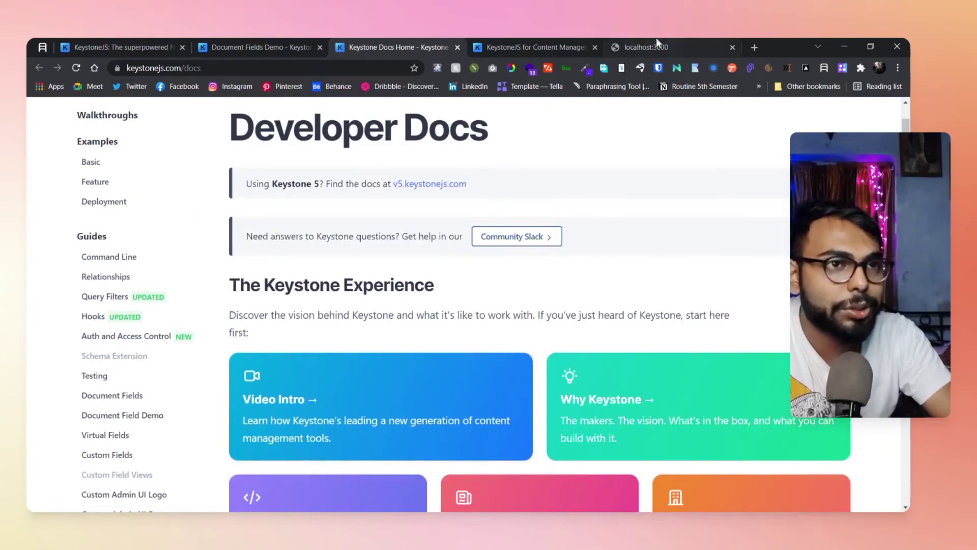
Switch to the local Keystone dashboard at localhost:3000, open the Posts list and look through its entries
click(634, 49)
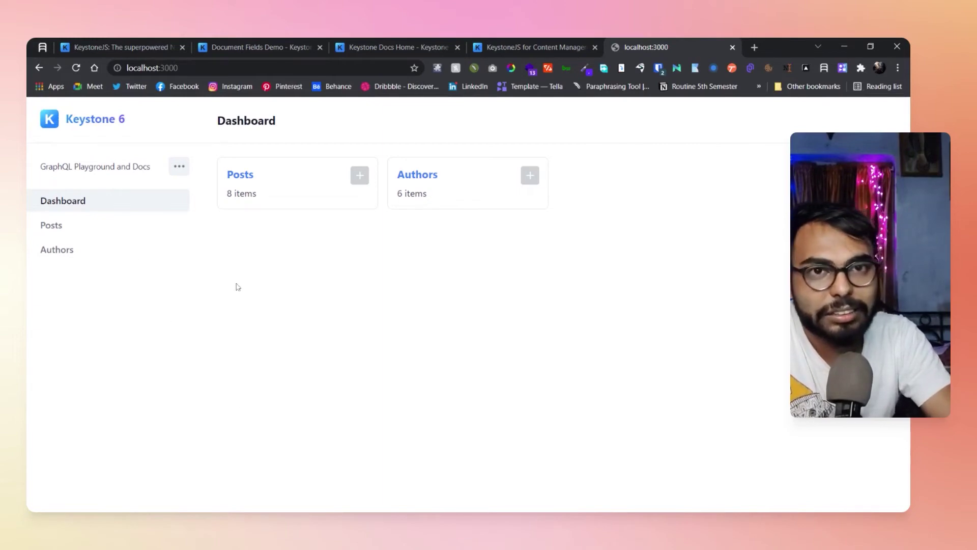
click(244, 182)
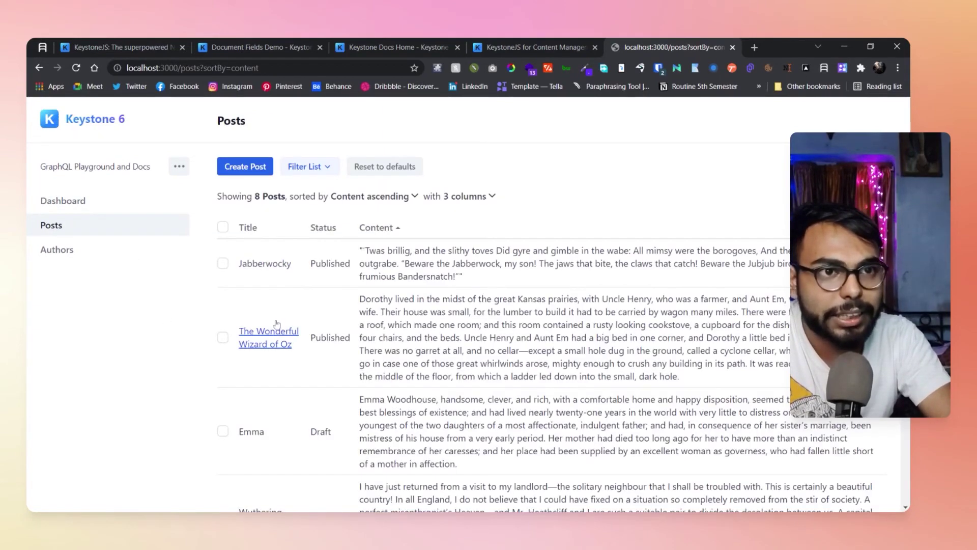
scroll(276, 323, down, 5)
scroll(276, 323, up, 5)
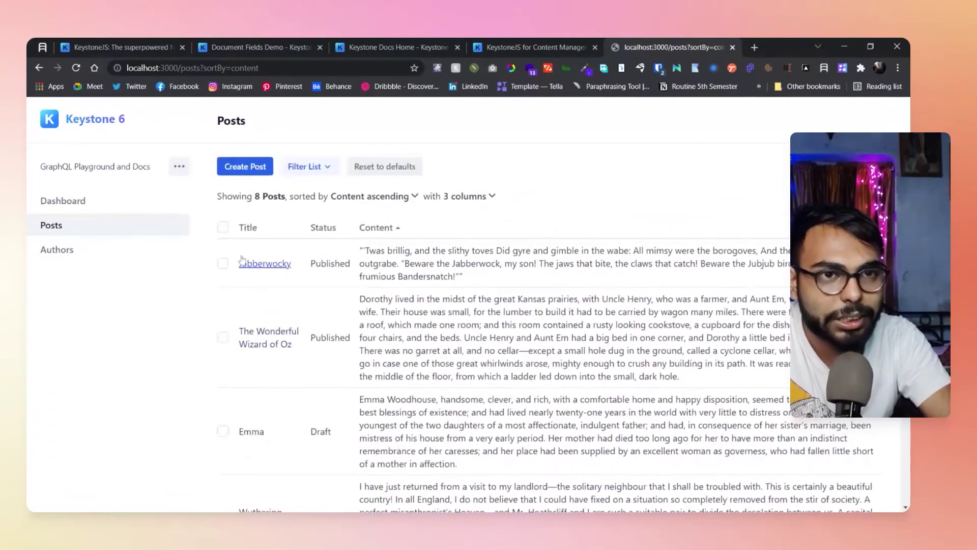
Select all the posts in the list at once and clear the selection again
click(223, 227)
click(225, 230)
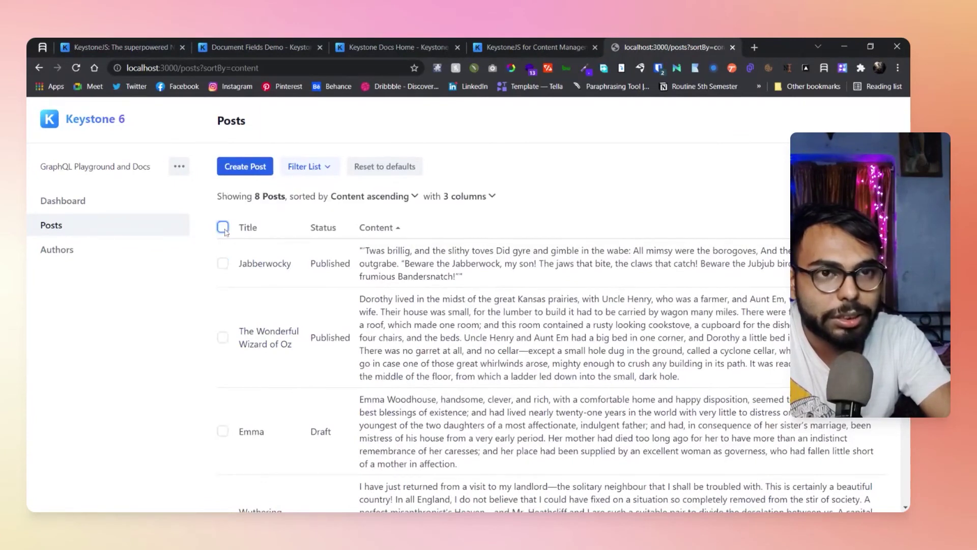
click(226, 231)
click(223, 227)
click(223, 227)
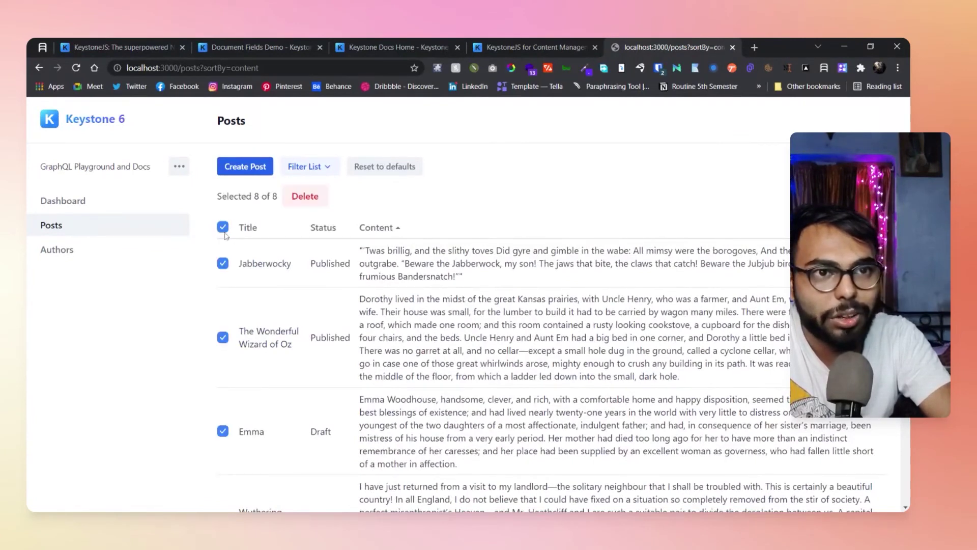
click(225, 231)
Delete only the "Through the Looking-Glass" post from the Posts list and confirm the deletion
click(223, 263)
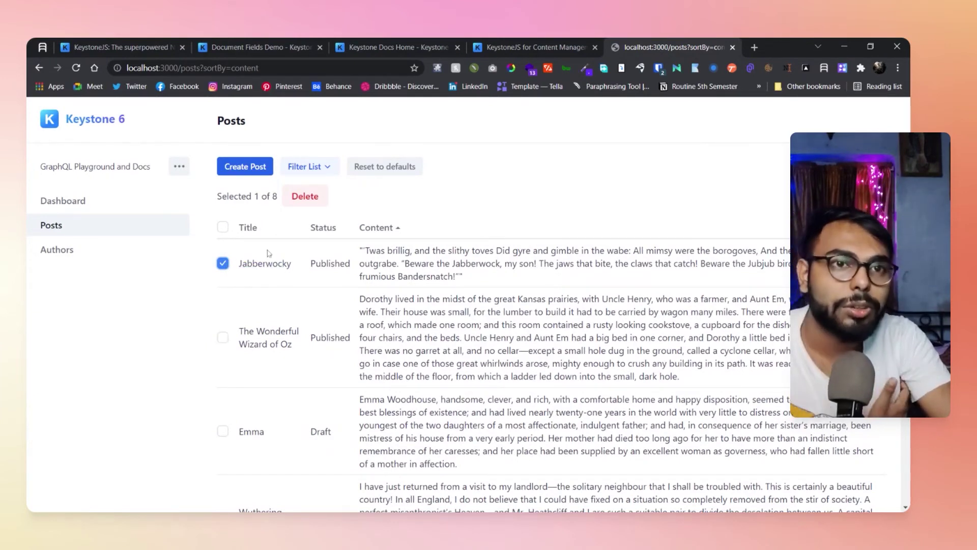
scroll(253, 306, down, 8)
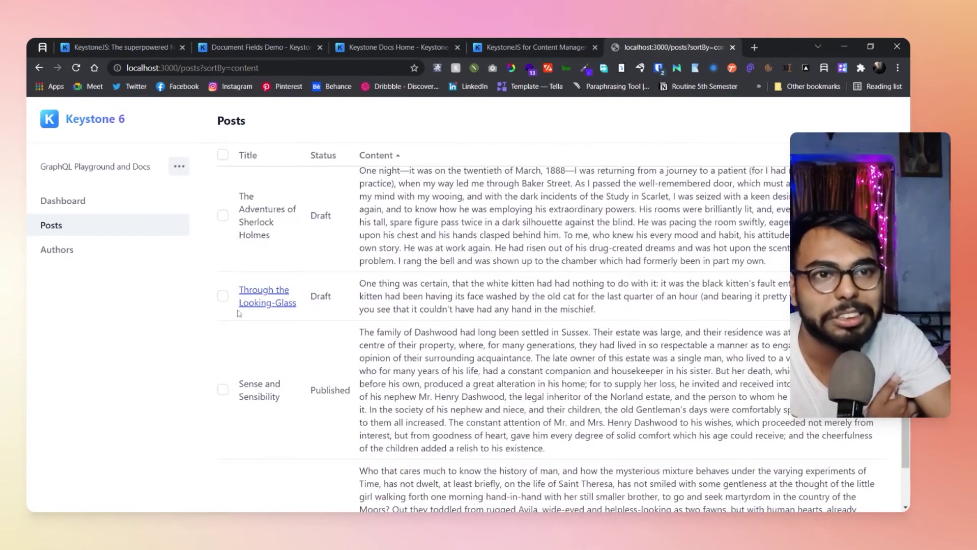
click(223, 297)
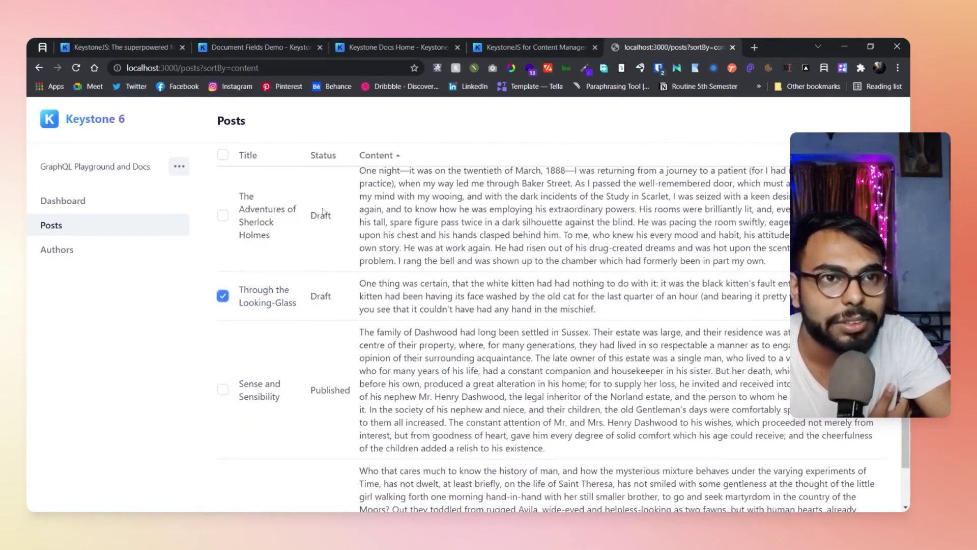
scroll(323, 212, up, 8)
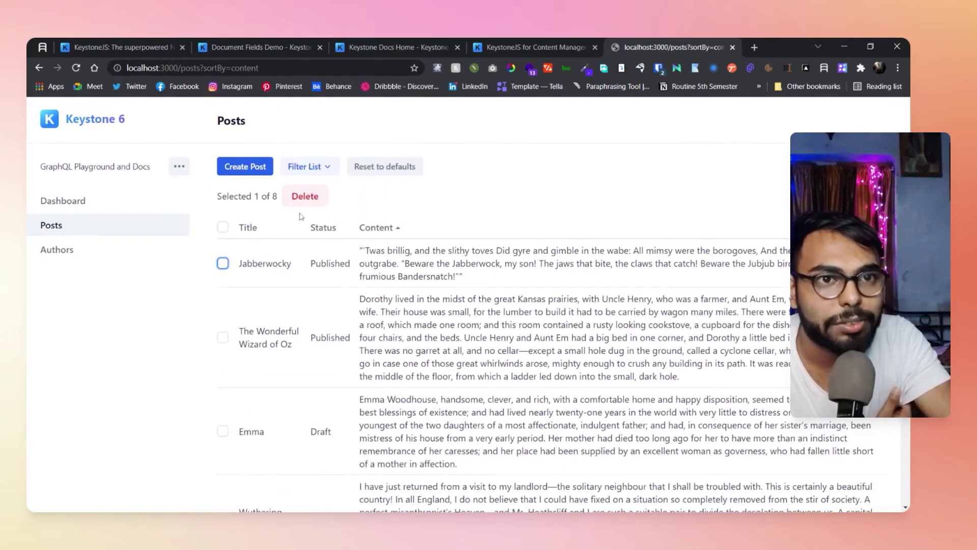
click(303, 199)
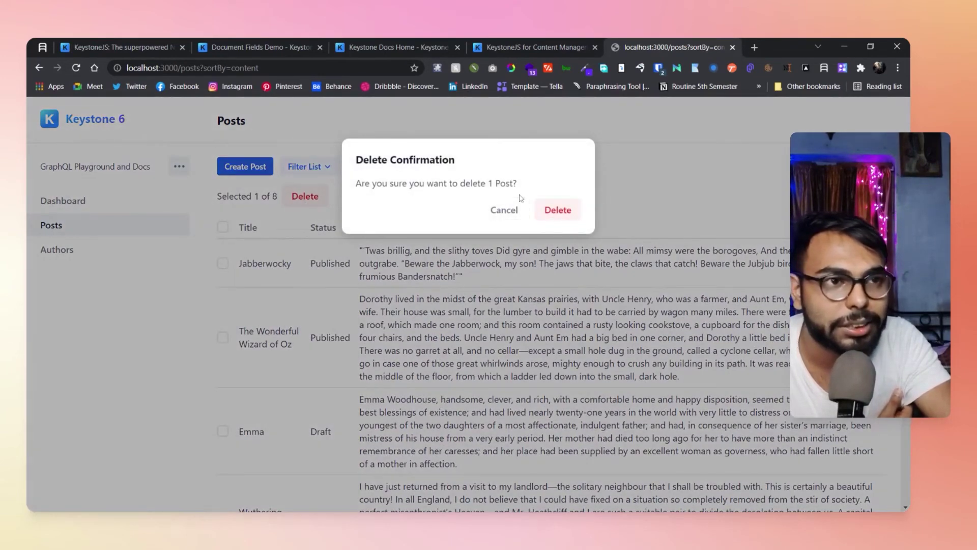
click(558, 209)
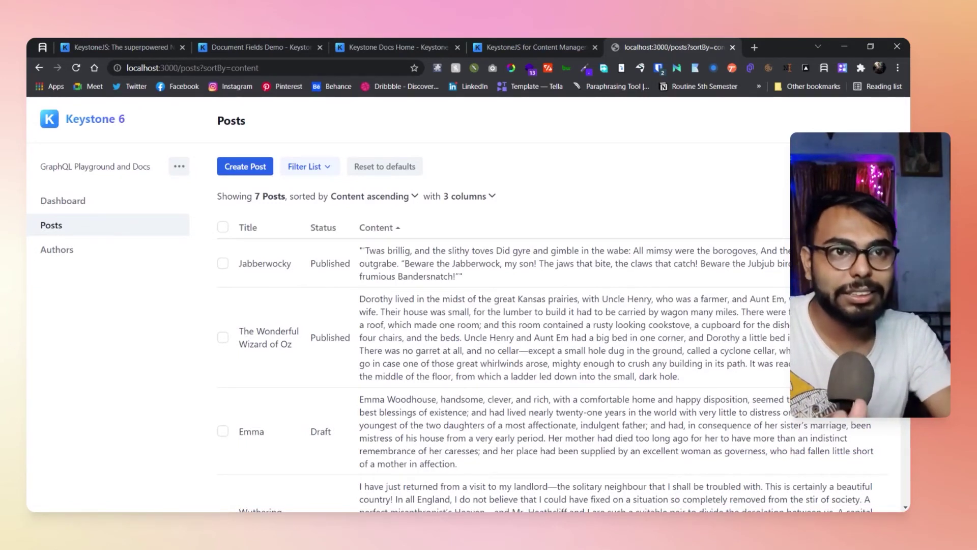
Look through the fields available for filtering posts and the comparison options for Id
click(307, 167)
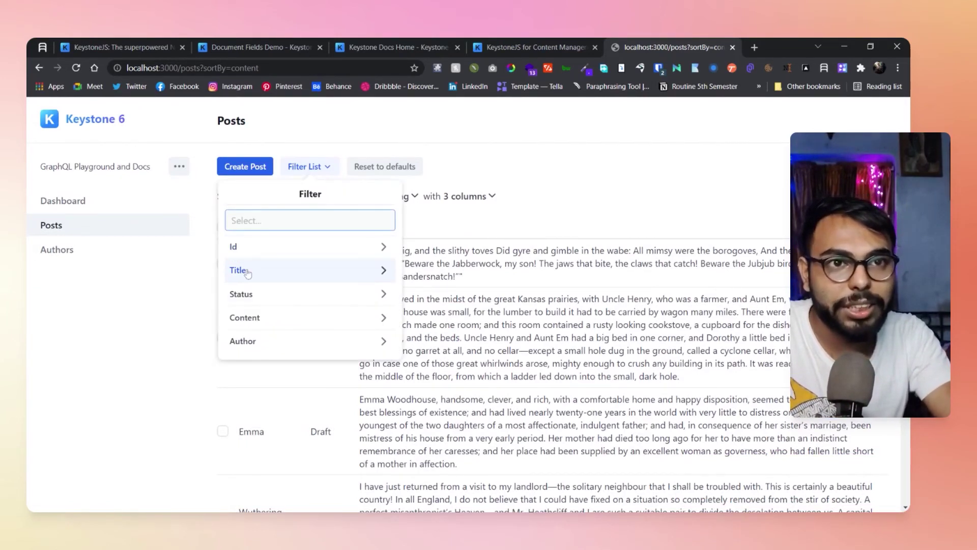
click(314, 251)
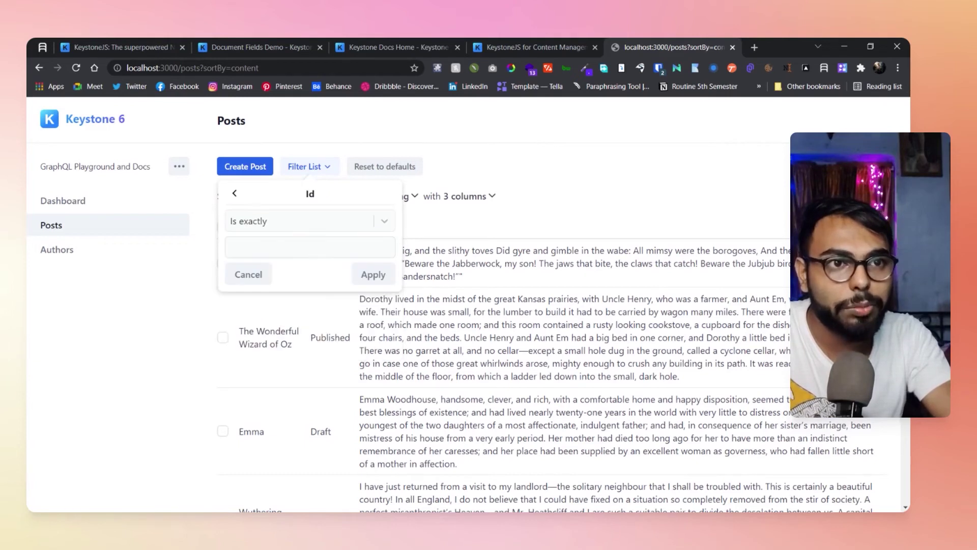
click(370, 224)
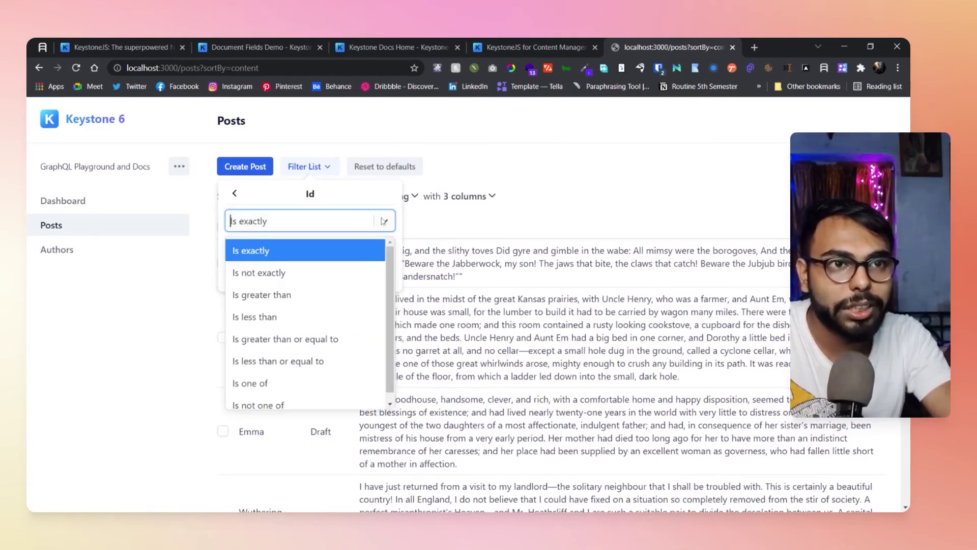
click(234, 192)
click(233, 192)
Filter the Posts list to entries whose Status matches Published
click(305, 290)
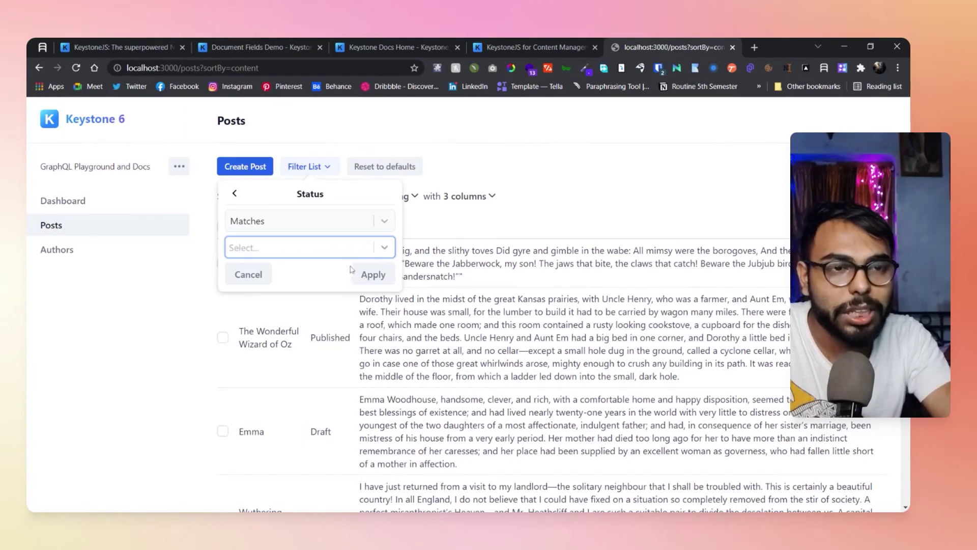
click(376, 255)
click(278, 292)
click(371, 274)
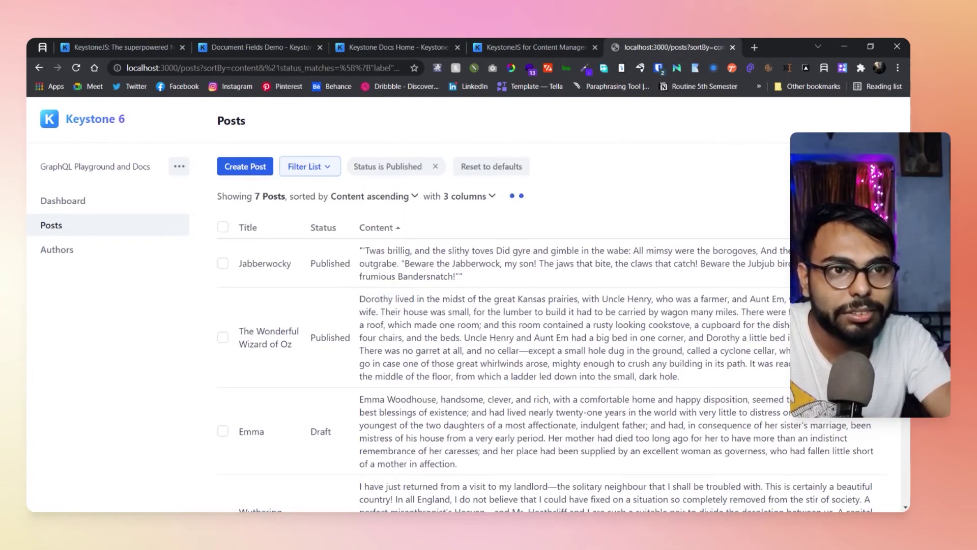
Look through the filtered list, then open the Jabberwocky post and examine its editable fields
scroll(509, 326, down, 3)
scroll(510, 326, up, 3)
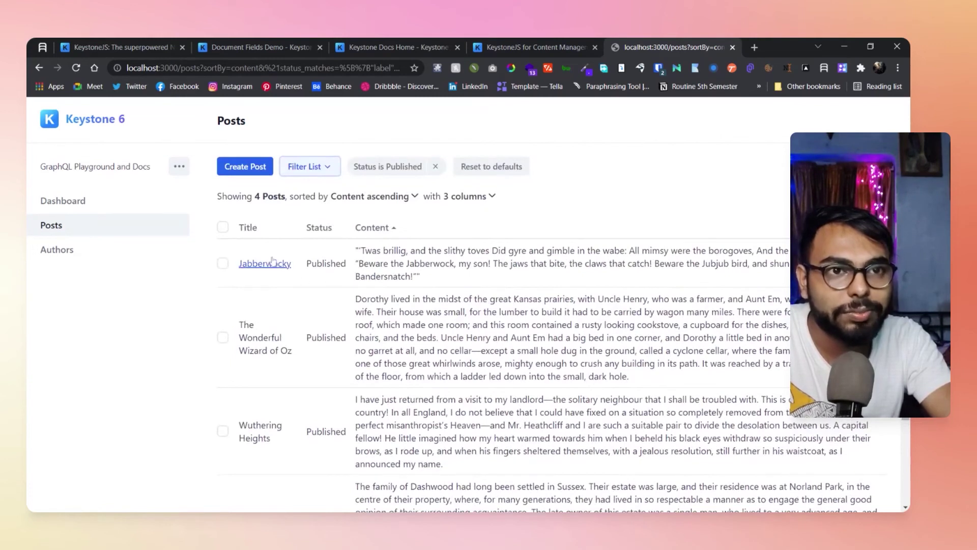
click(247, 270)
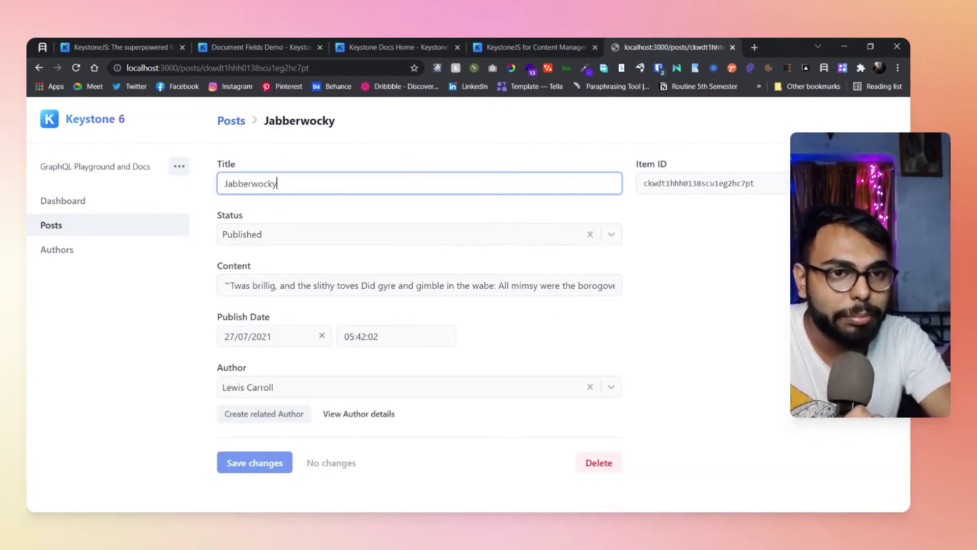
click(366, 285)
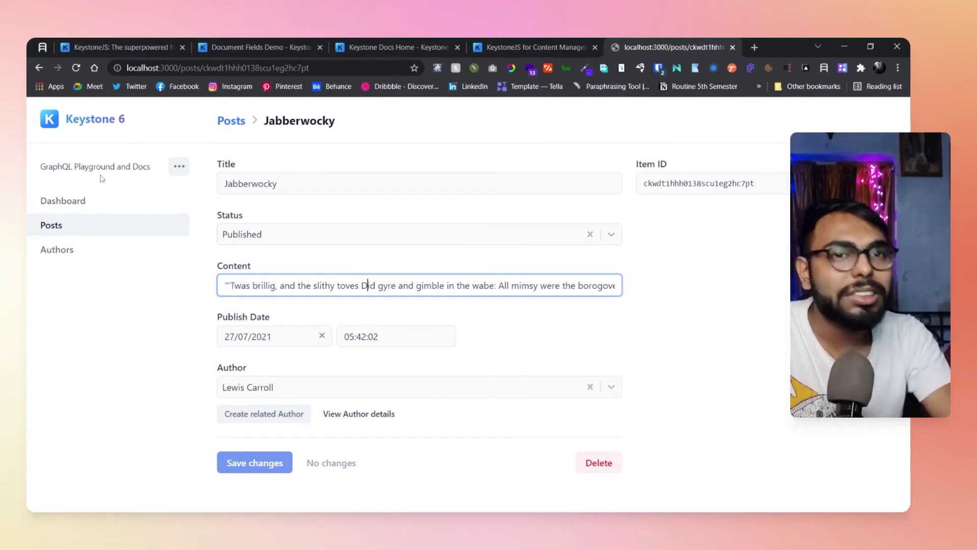
View the API Explorer's GraphQL playground from the dashboard's resource links and return to the Jabberwocky post
click(180, 166)
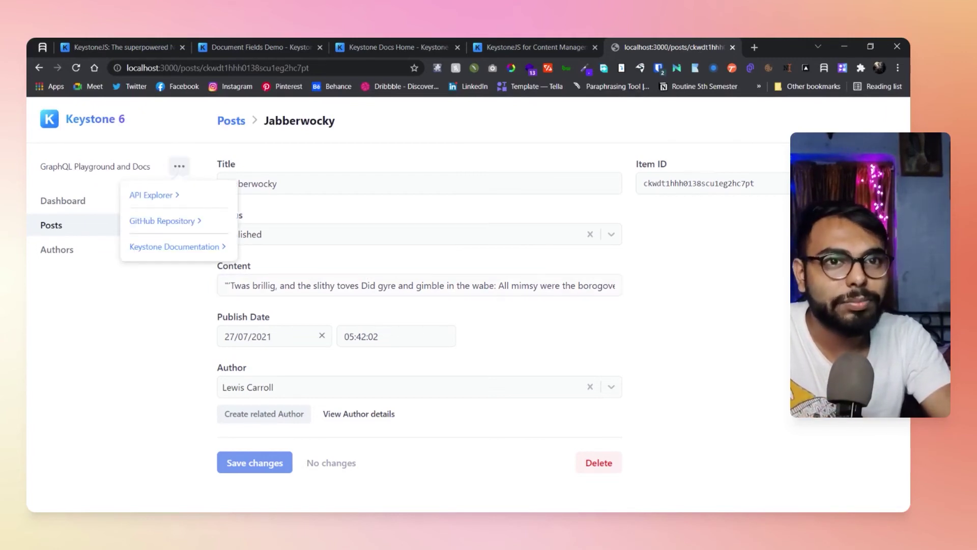
click(149, 196)
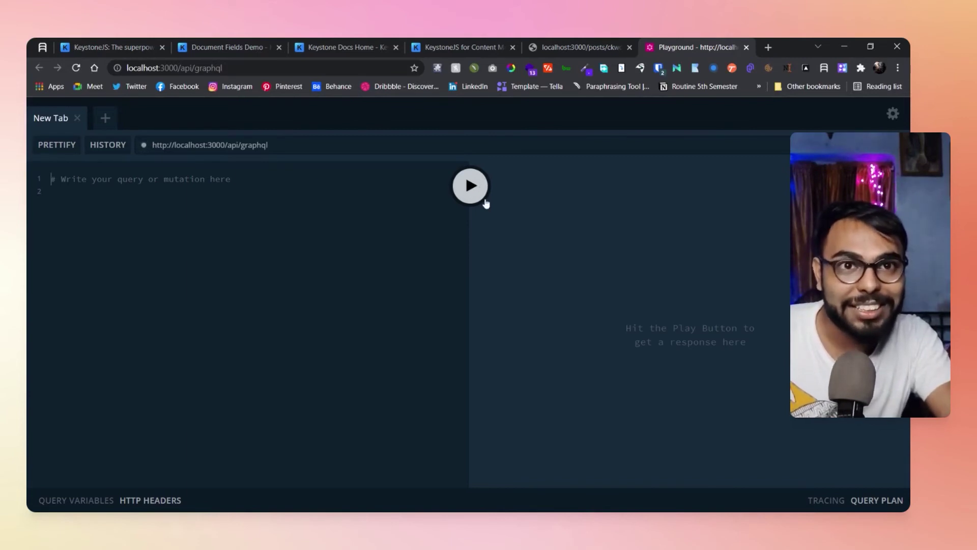
click(574, 44)
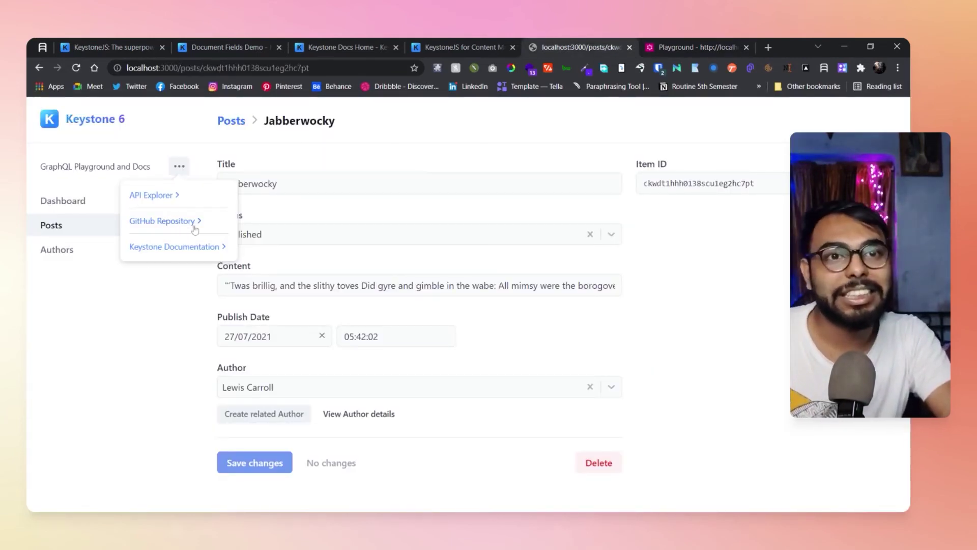
Visit the Keystone Documentation link, close the page it opens, and dismiss the resource links
click(189, 247)
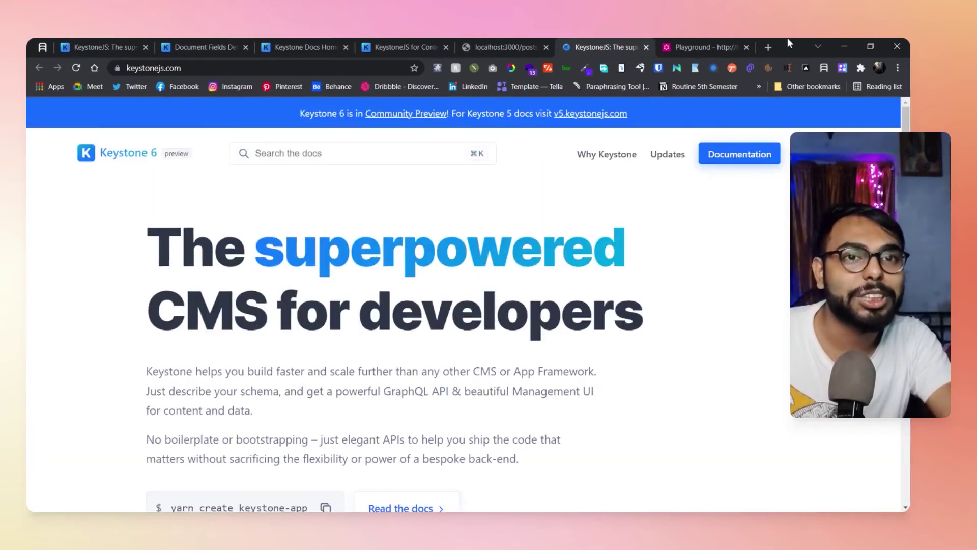
click(646, 47)
click(765, 327)
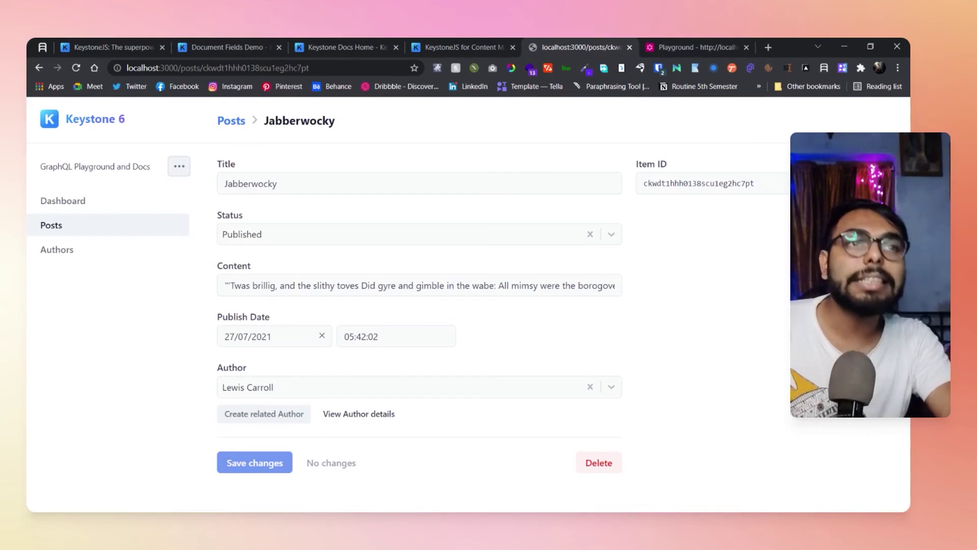
Return to the admin dashboard, preview the blank Create Post form, and close it without creating a post
click(99, 125)
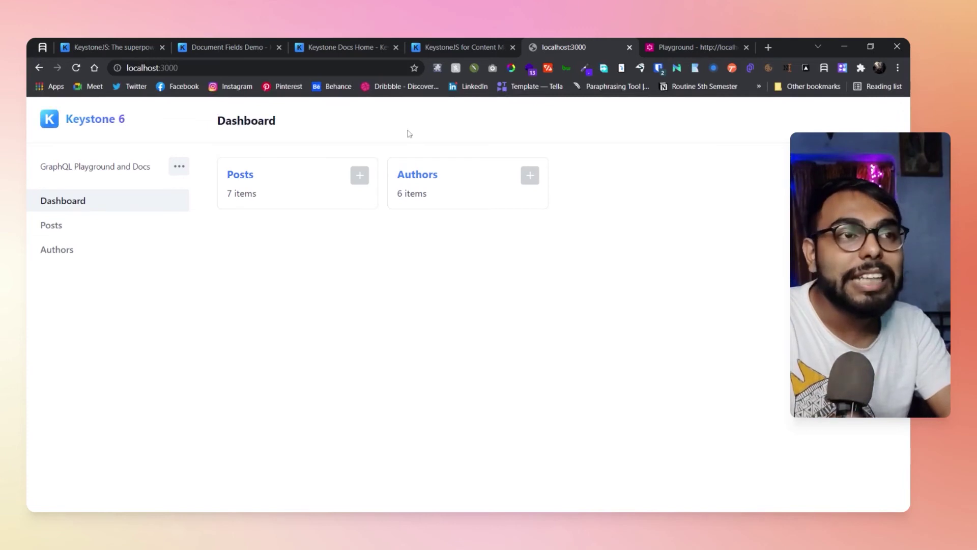
click(359, 177)
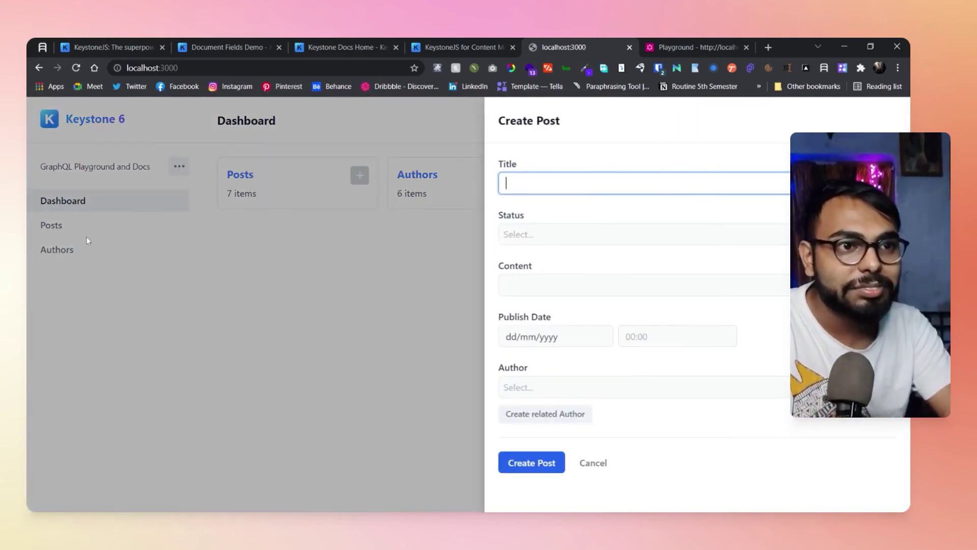
click(220, 275)
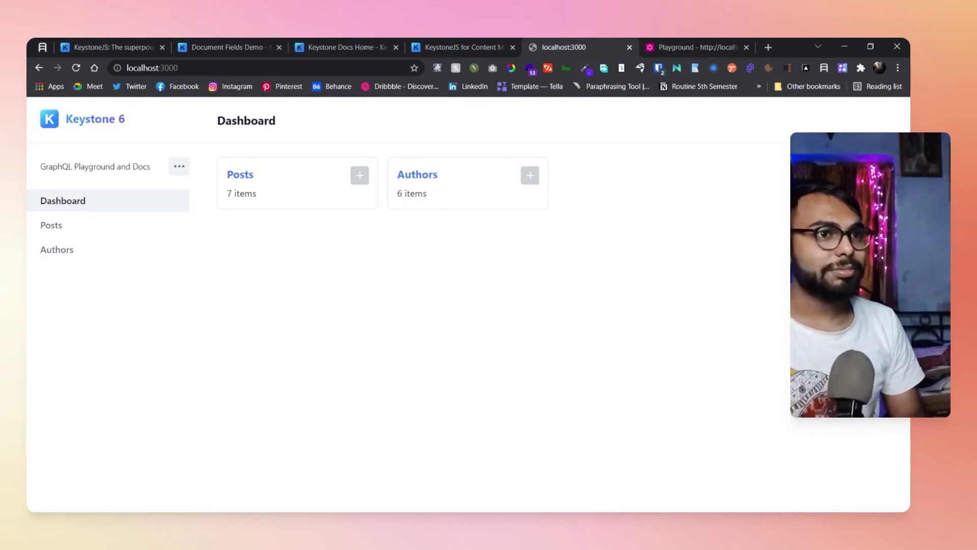
Close the GraphQL Playground page and go back to the beginning of the Keystone homepage
click(735, 42)
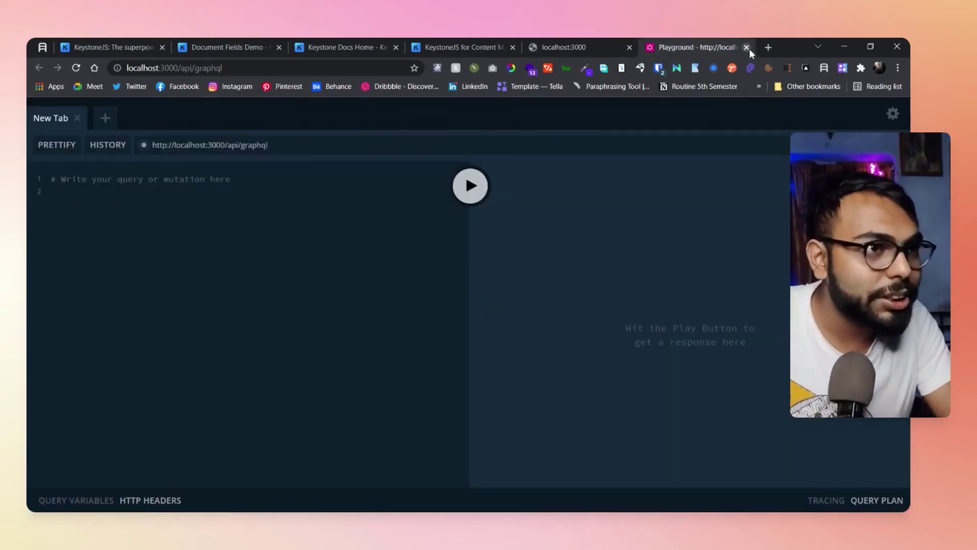
click(746, 47)
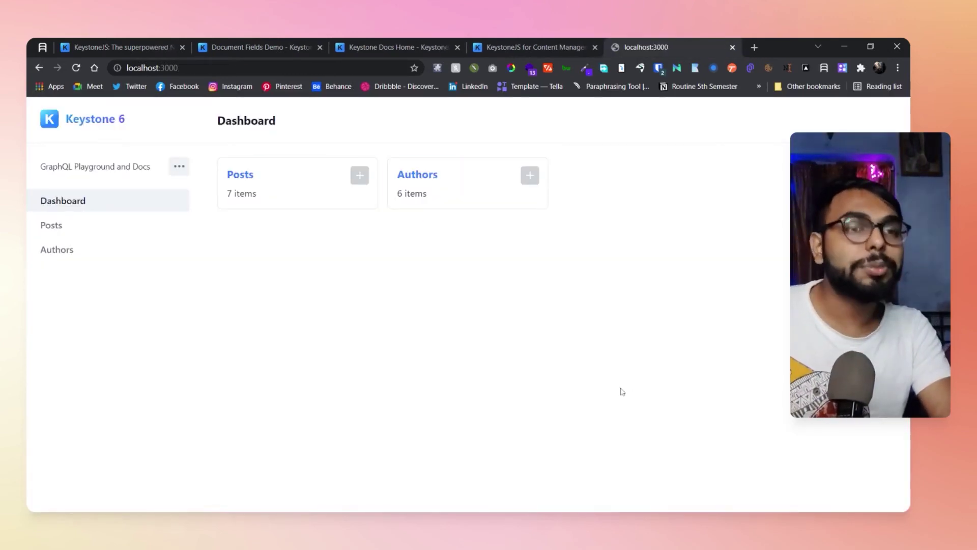
click(111, 40)
scroll(441, 263, up, 5)
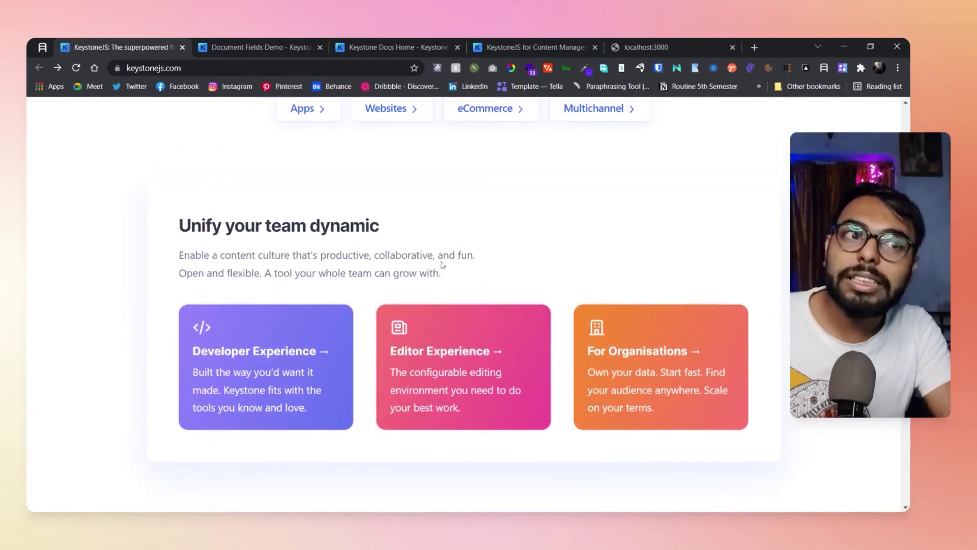
scroll(442, 264, up, 15)
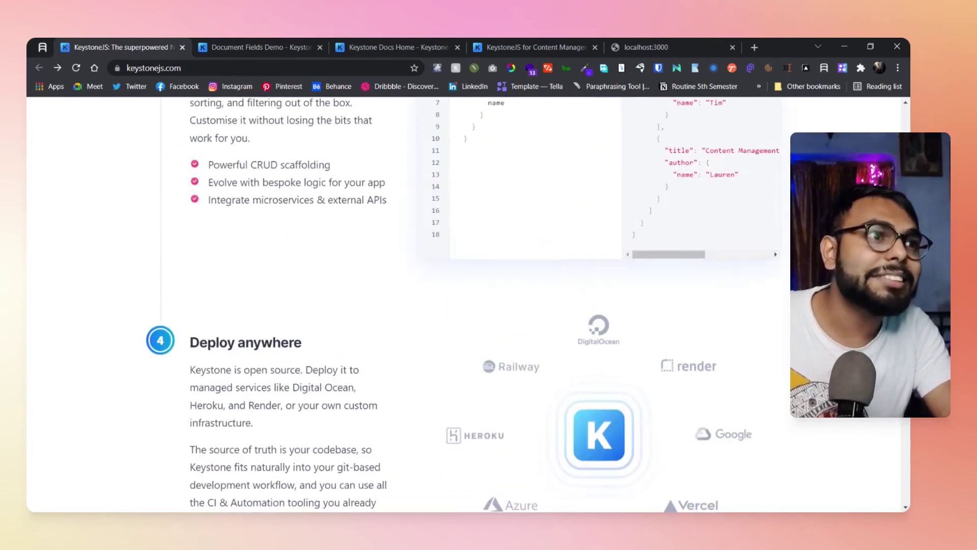
scroll(442, 264, up, 15)
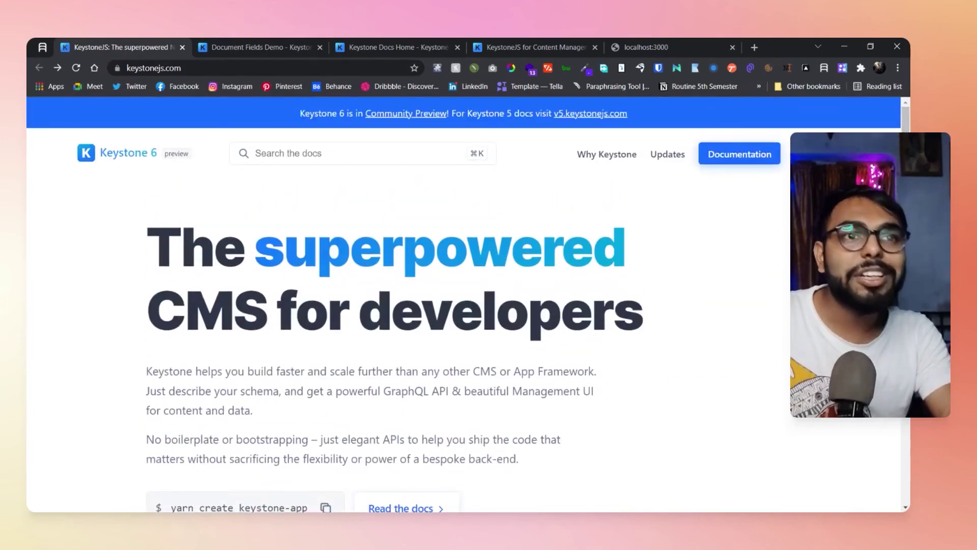